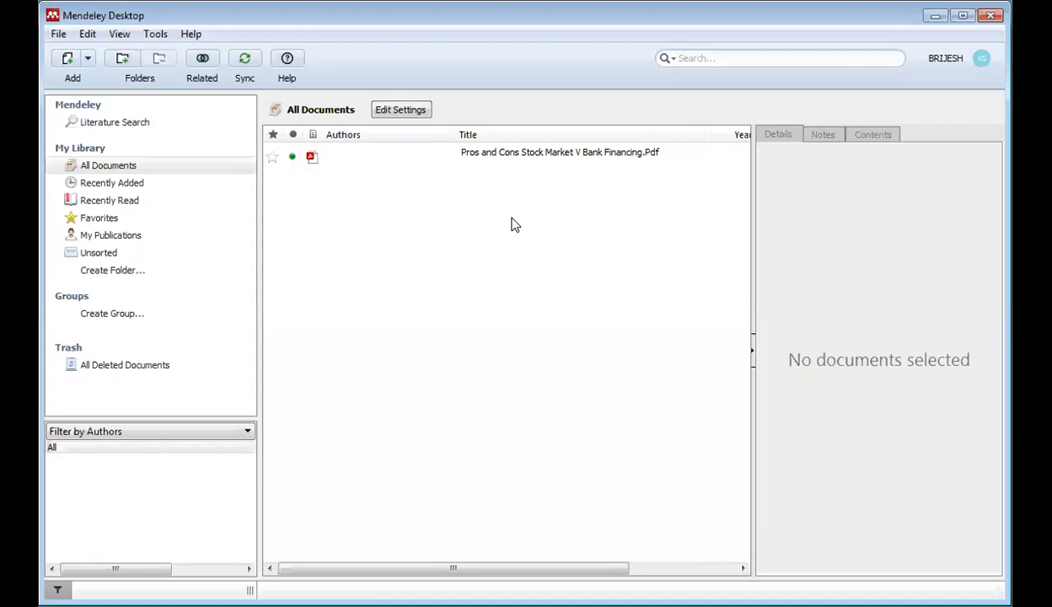
Delete the library's only document and add the first PDF listed in the review-of-literature folder.
left_click(514, 159)
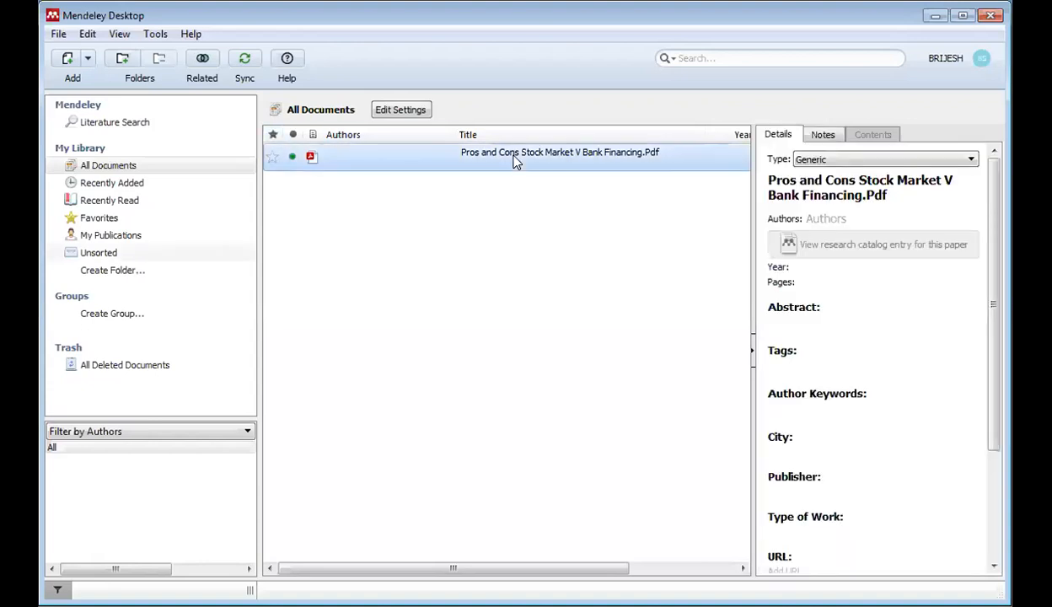
key("Delete")
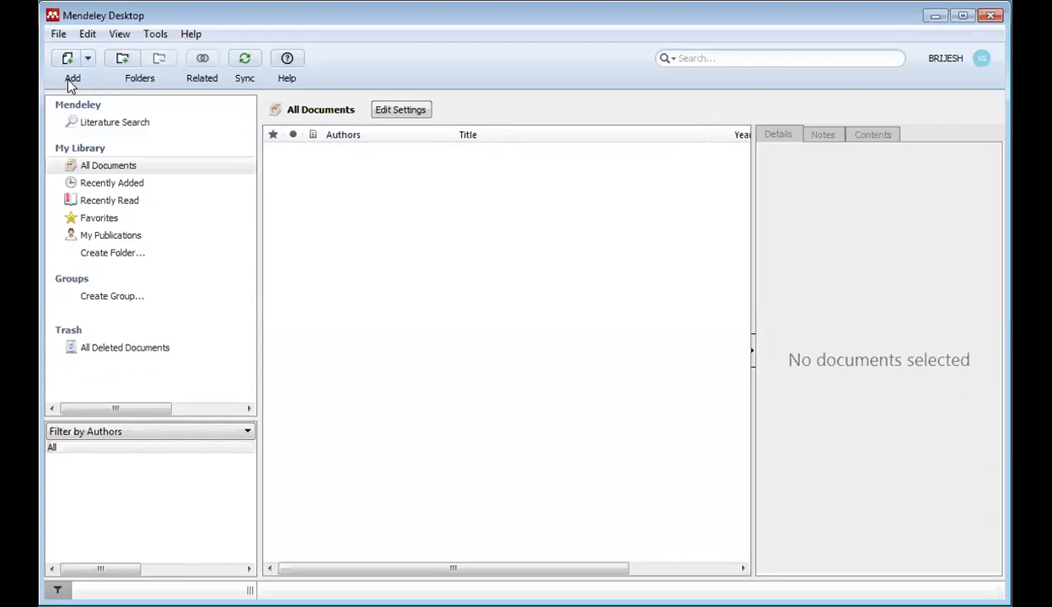
left_click(89, 63)
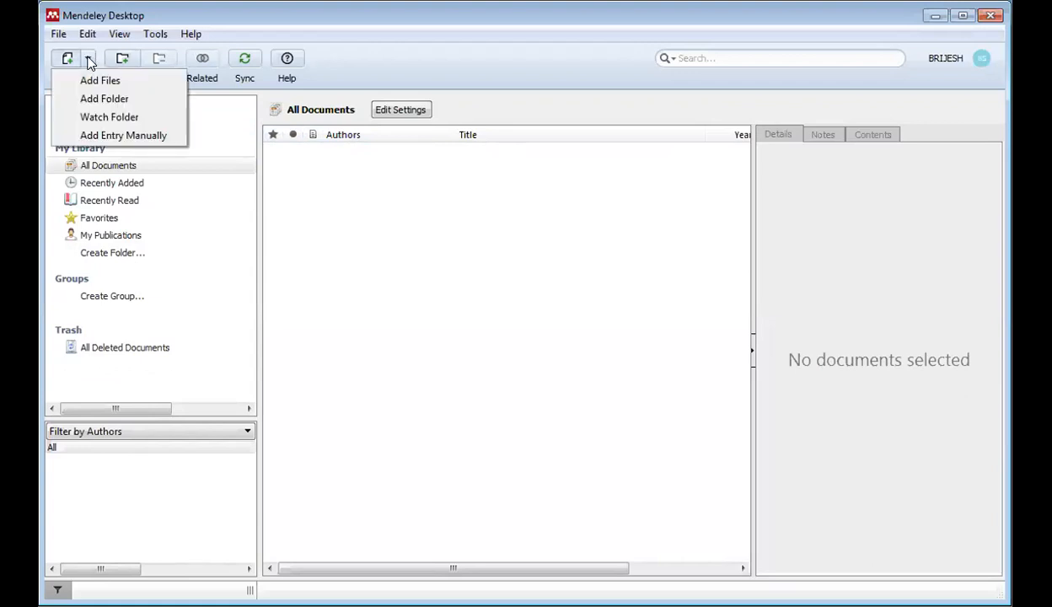
left_click(58, 34)
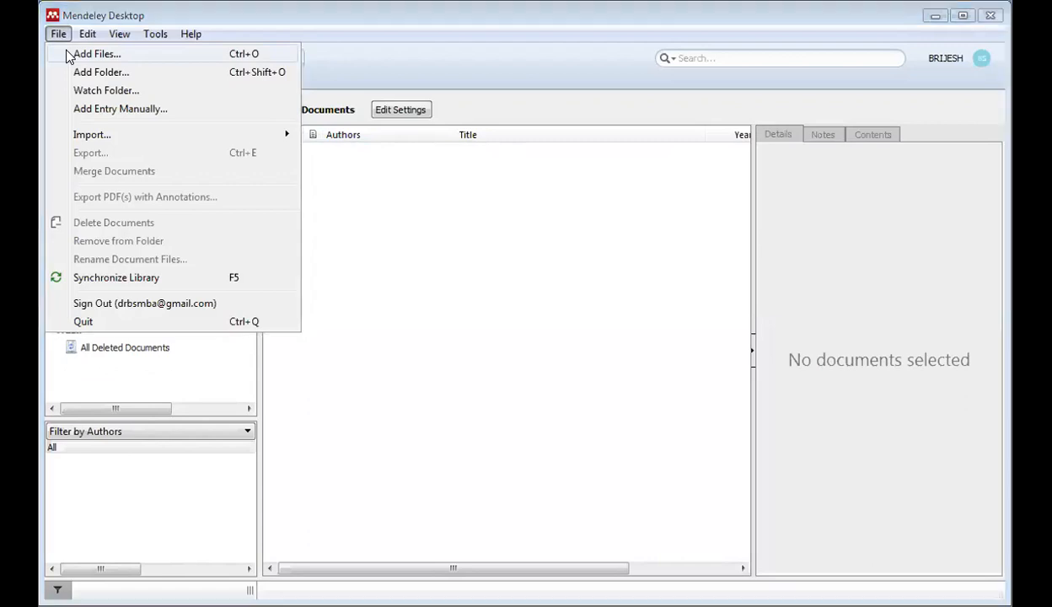
left_click(69, 56)
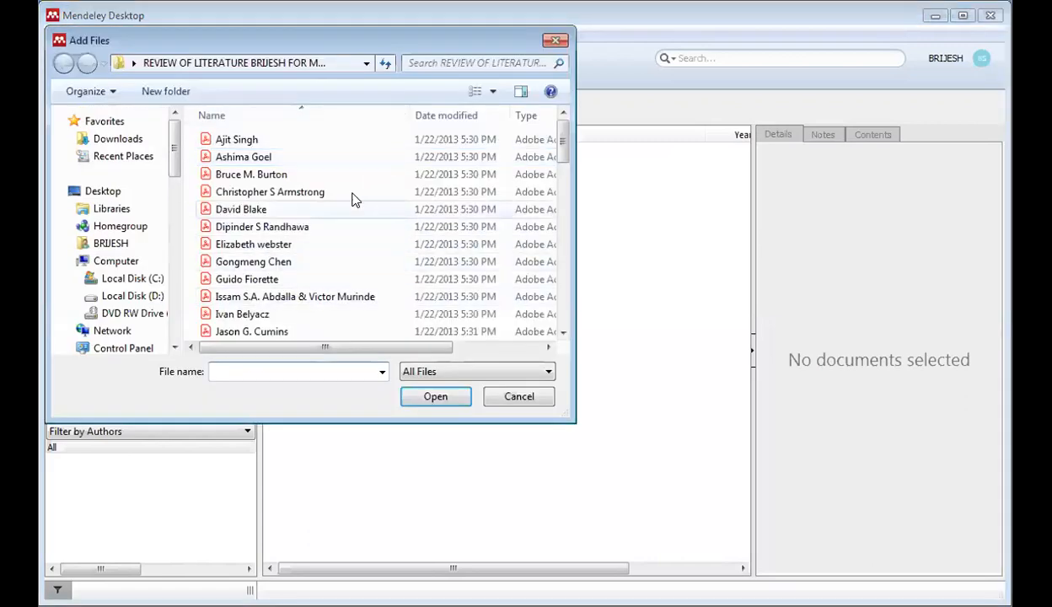
left_click(235, 142)
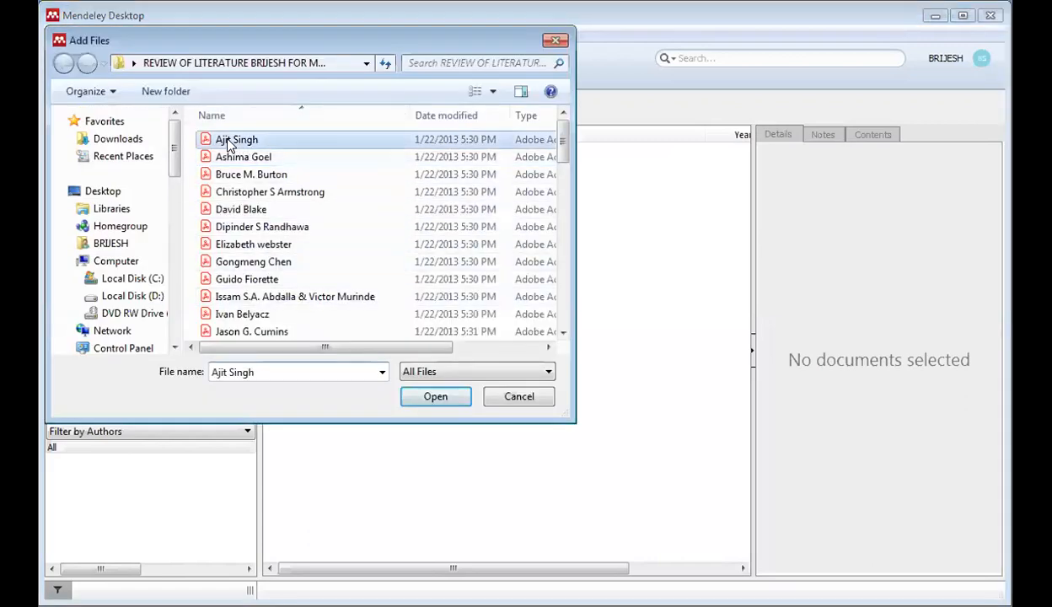
left_click(435, 397)
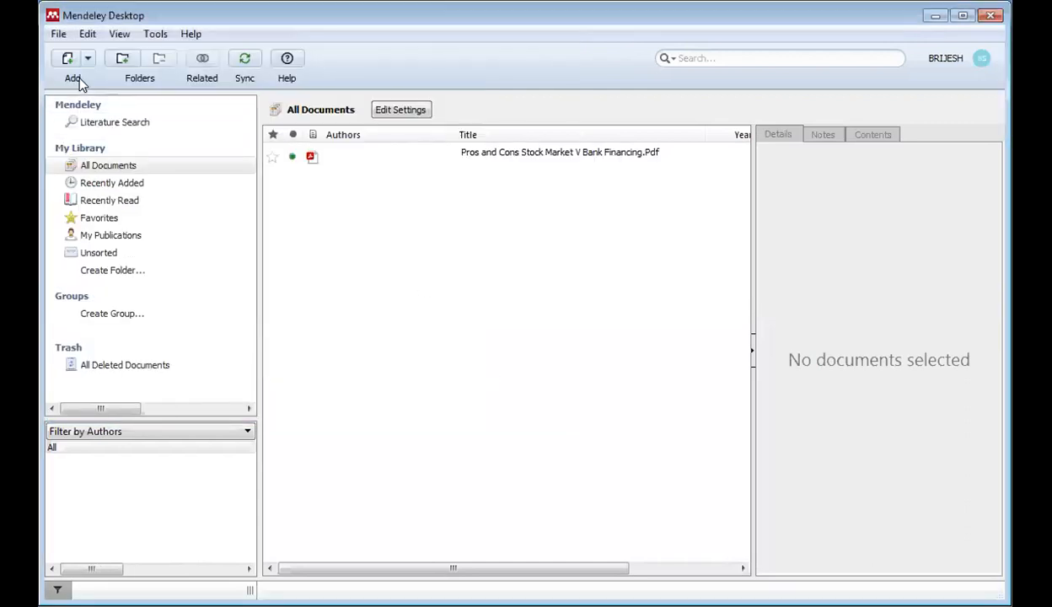
Import the whole review-of-literature folder for Mendeley Desktop from the desktop directory, including its subfolders.
left_click(61, 37)
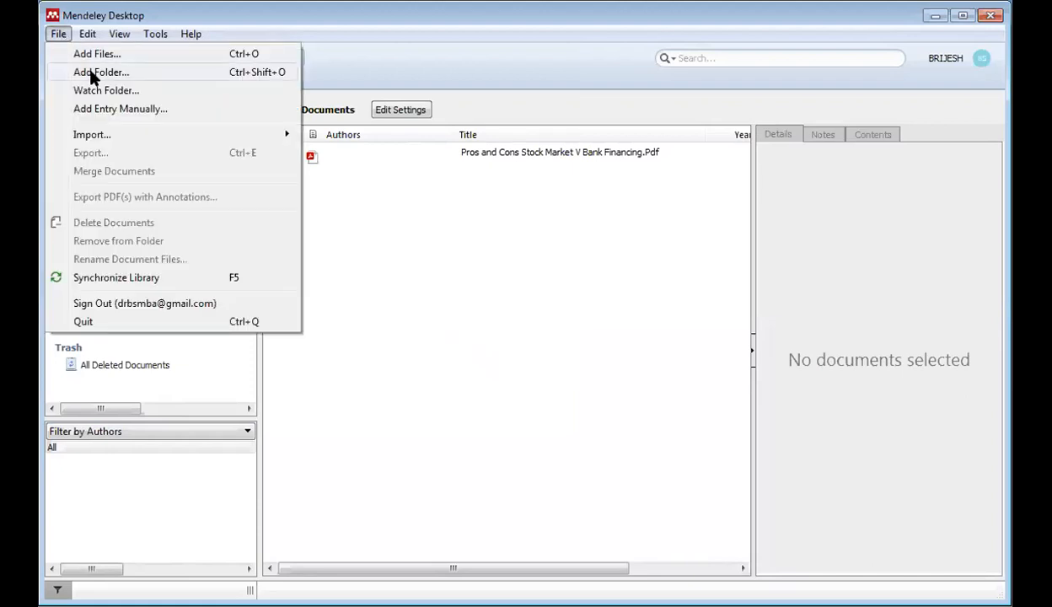
left_click(93, 75)
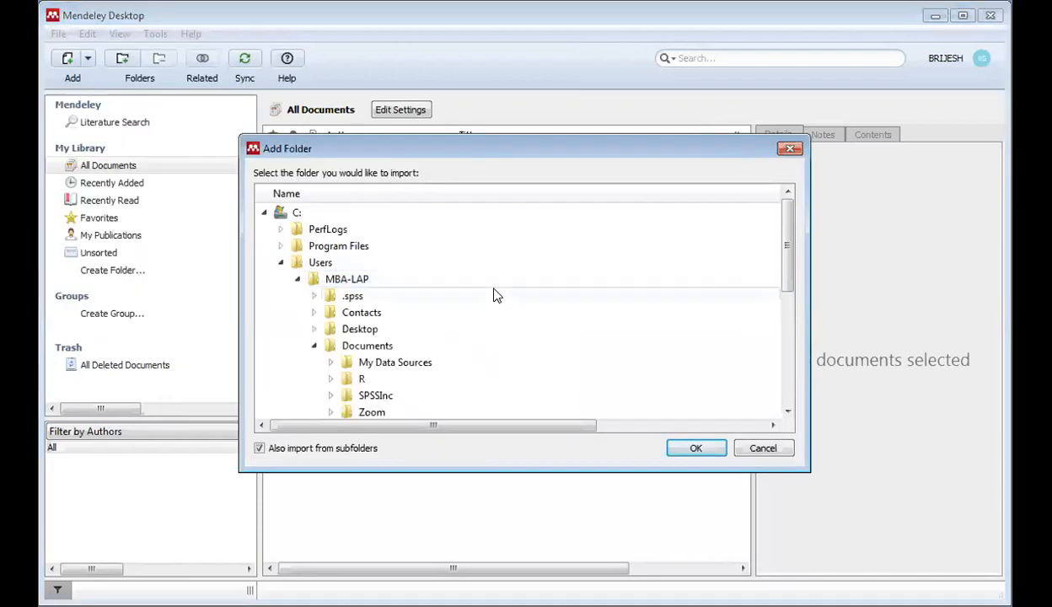
left_click(293, 211)
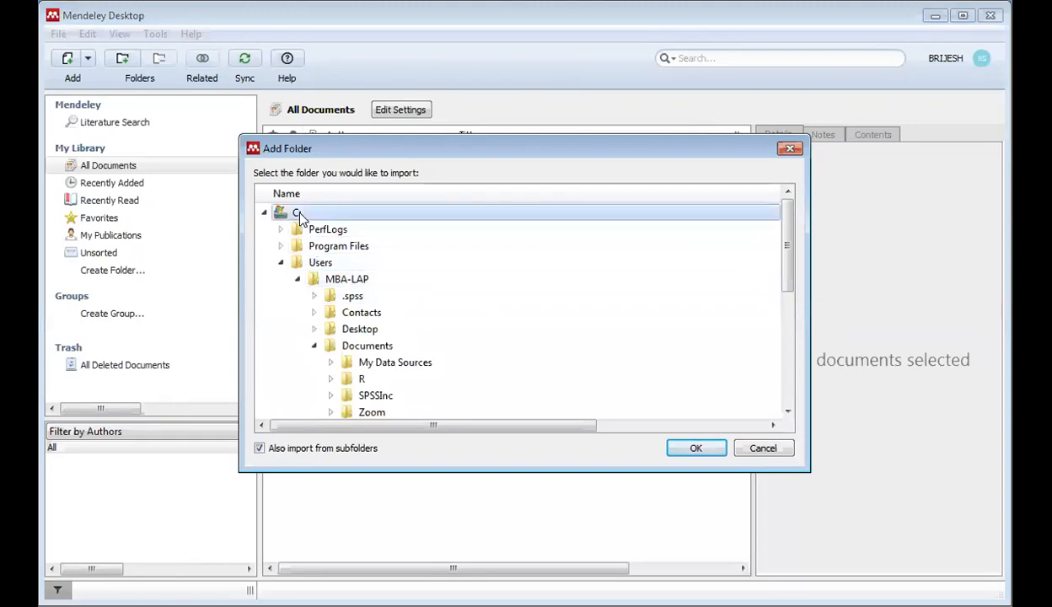
double_click(358, 331)
scroll(470, 341, "down", 4)
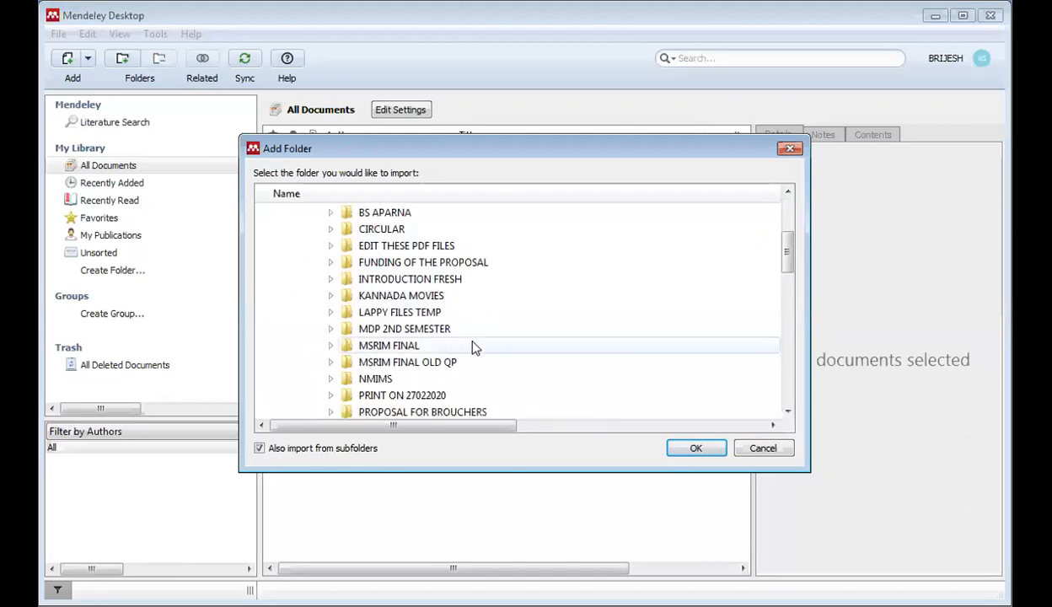
left_click(434, 381)
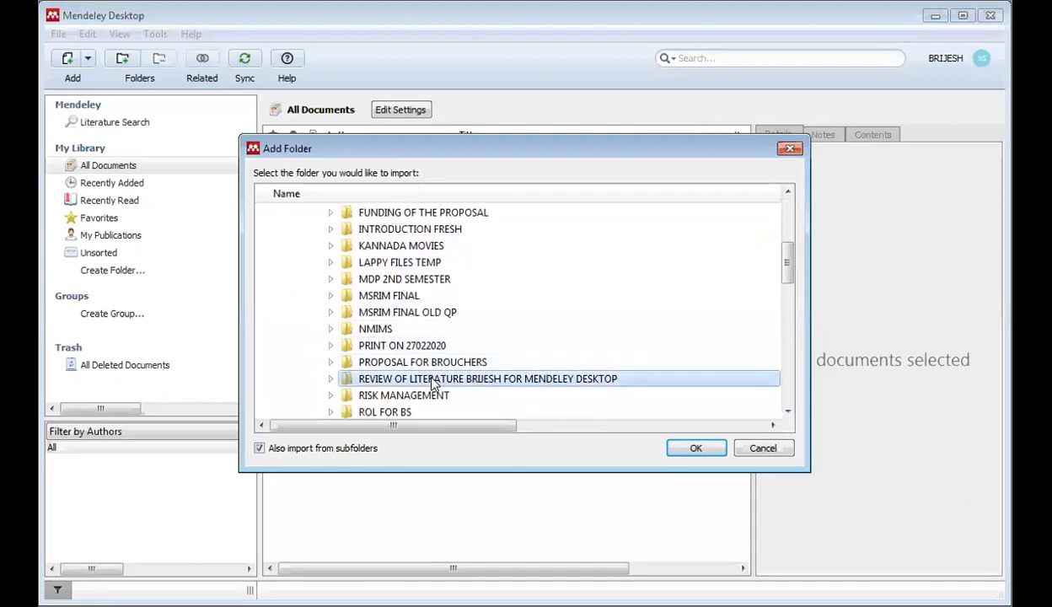
left_click(698, 448)
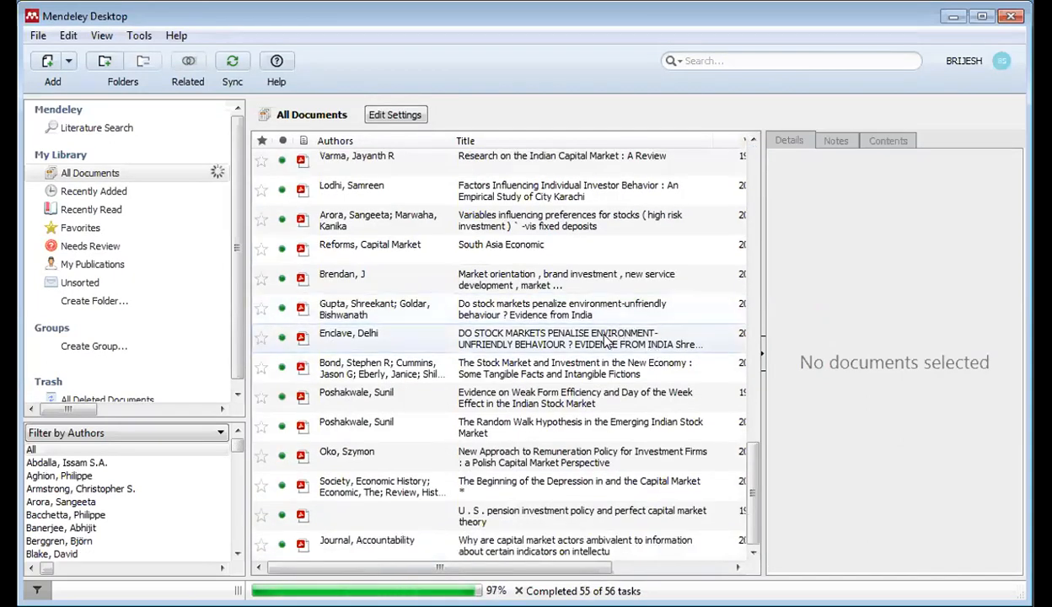
Check the selection of all imported documents and synchronize the library.
key("ctrl+a")
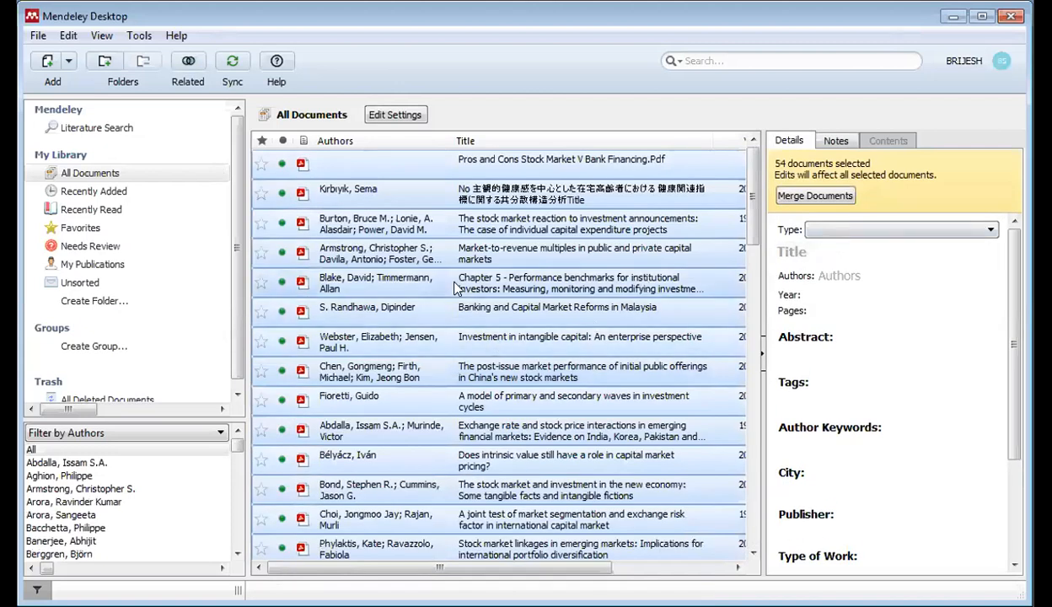
left_click(522, 283)
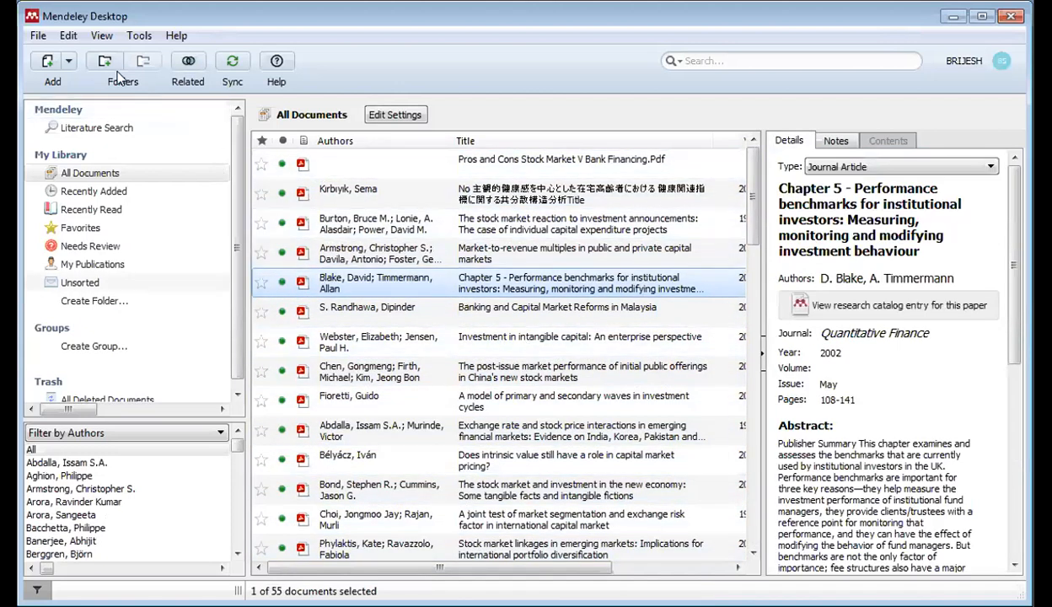
left_click(229, 62)
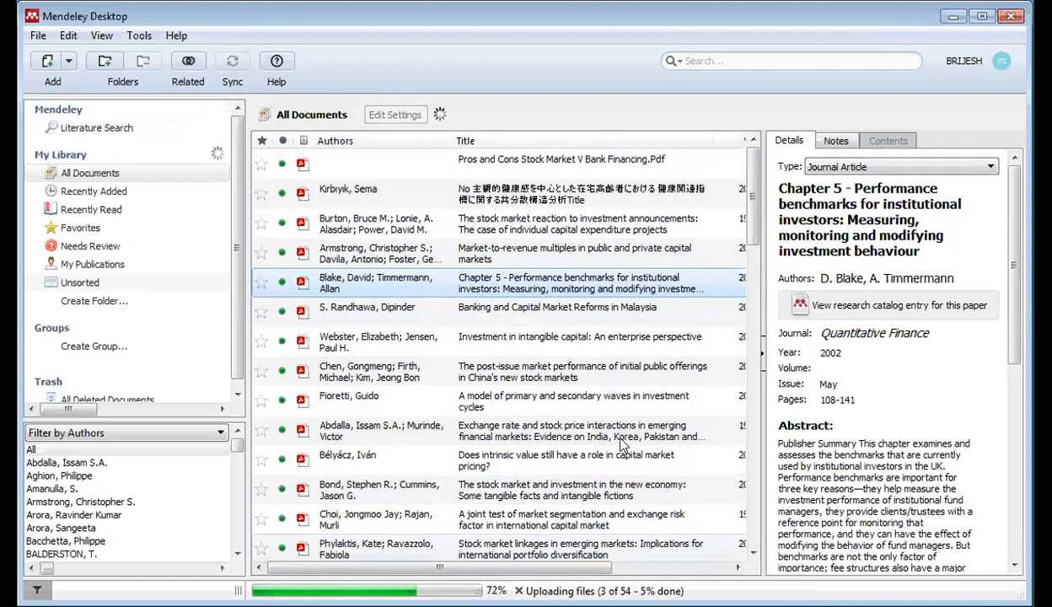
Look through the imported documents, viewing the details of the investment cycles and market-to-revenue multiples articles.
left_click(497, 219)
key("ctrl+a")
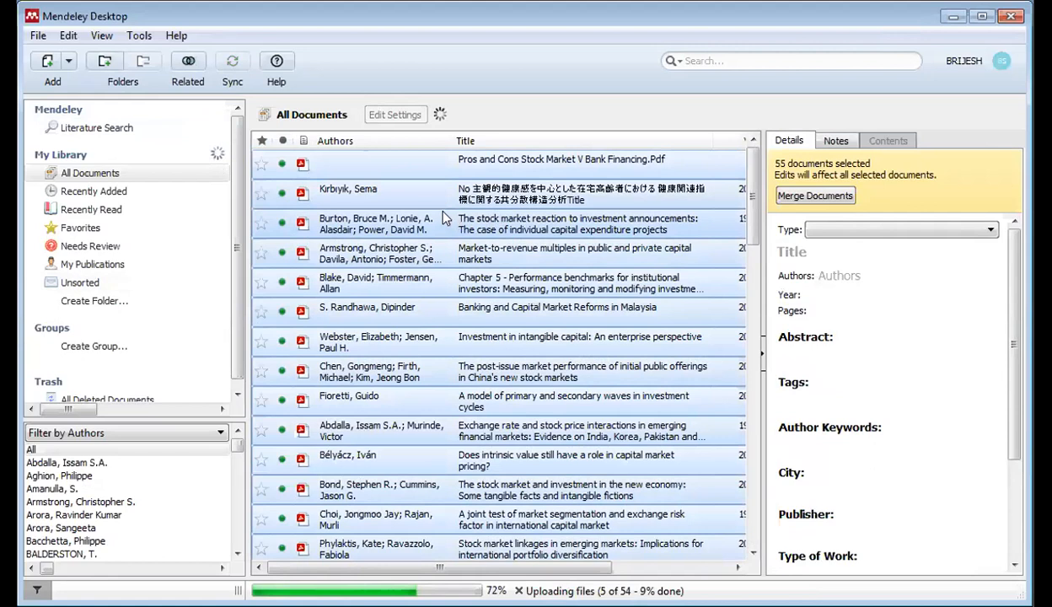
left_click(499, 399)
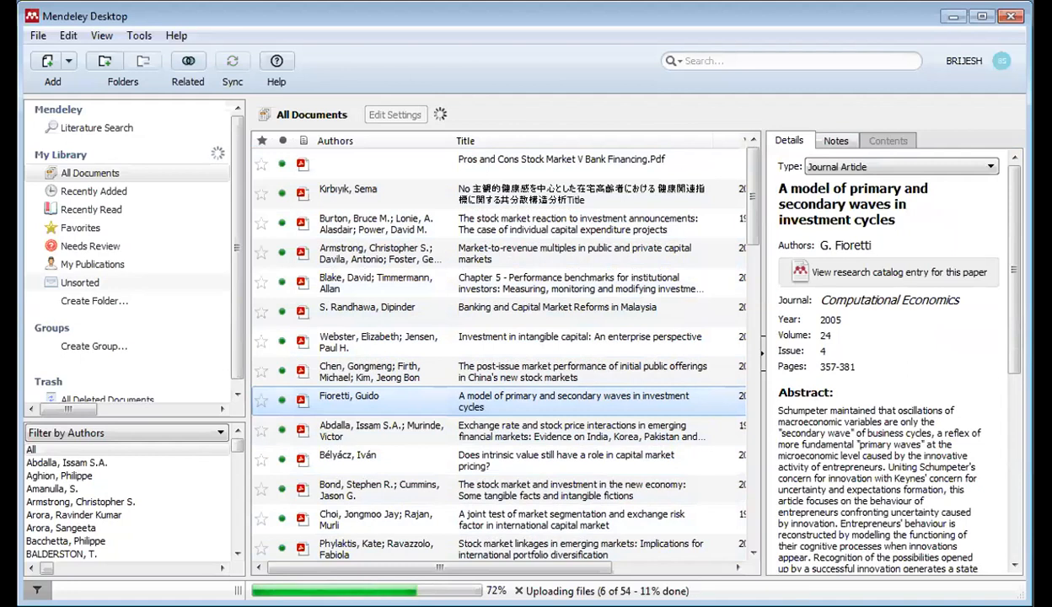
left_click(459, 255)
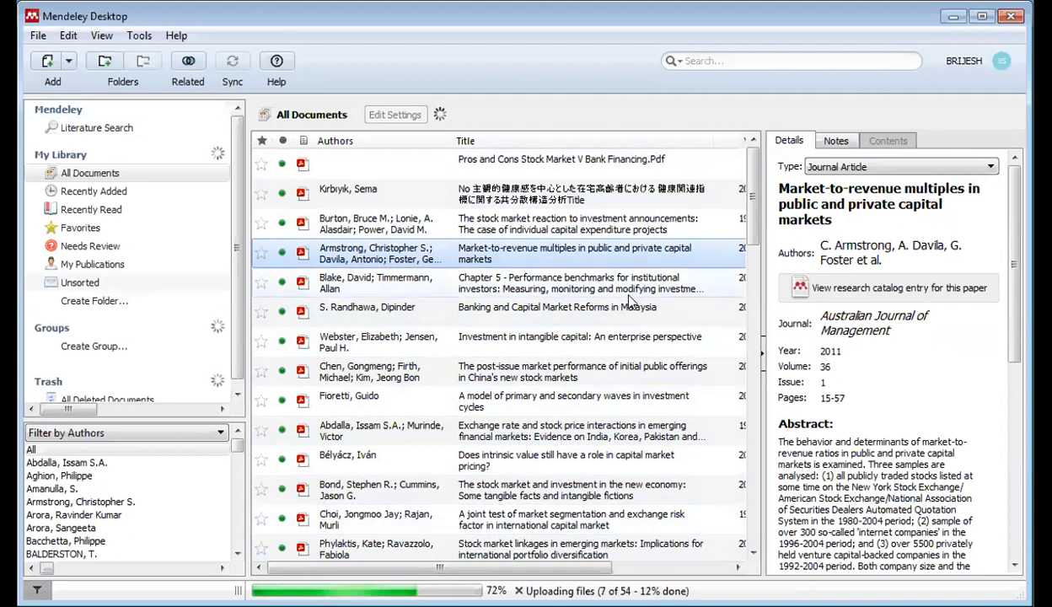
scroll(628, 301, "down", 10)
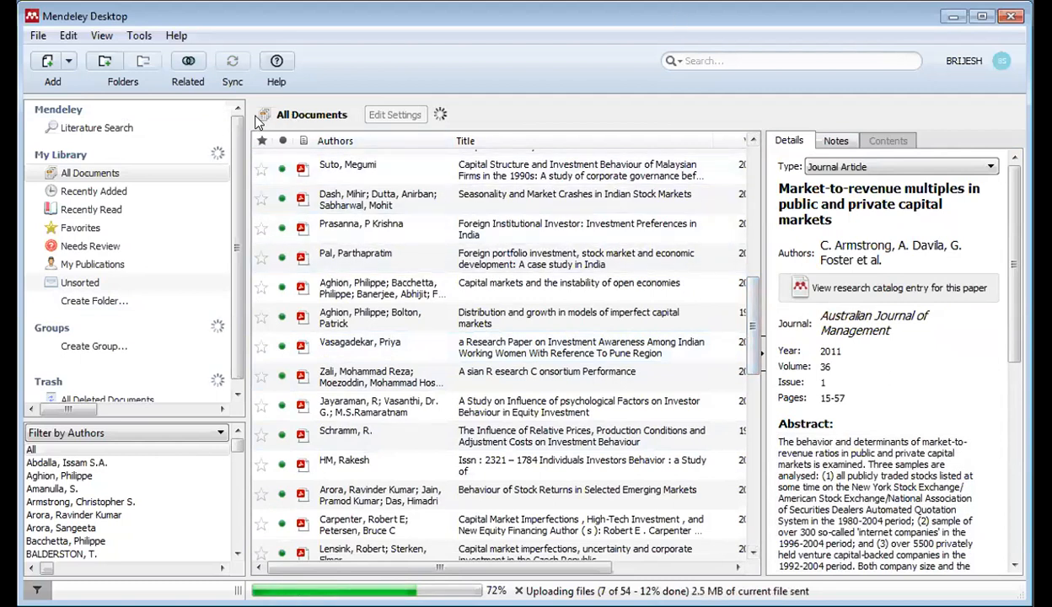
Open the full list of citation styles to view the installed ones.
left_click(36, 36)
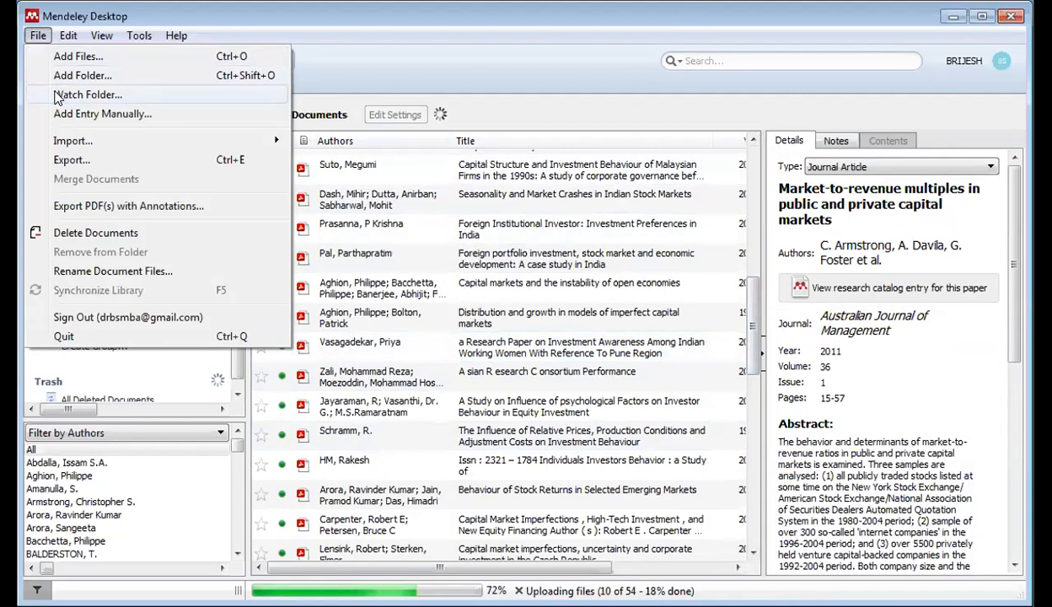
mouse_move(68, 37)
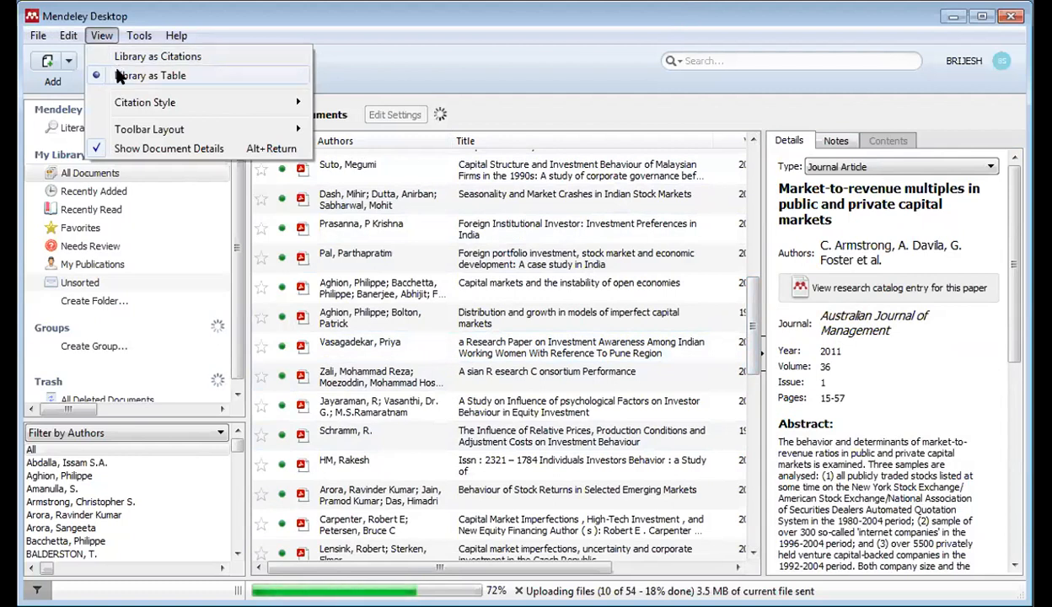
mouse_move(143, 107)
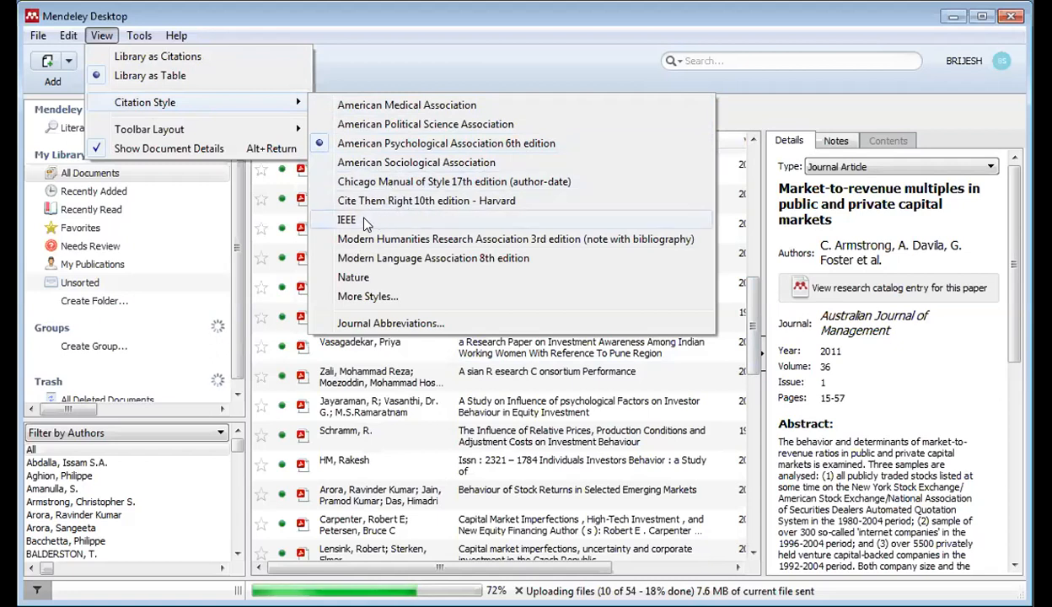
left_click(393, 299)
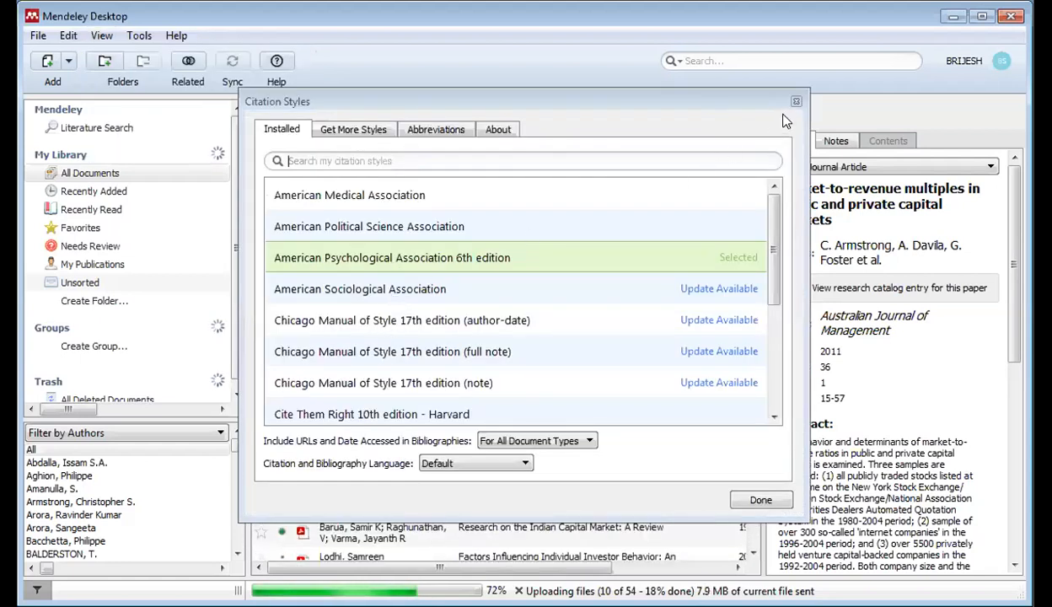
Set the library's citation style to American Psychological Association 6th edition.
left_click(95, 38)
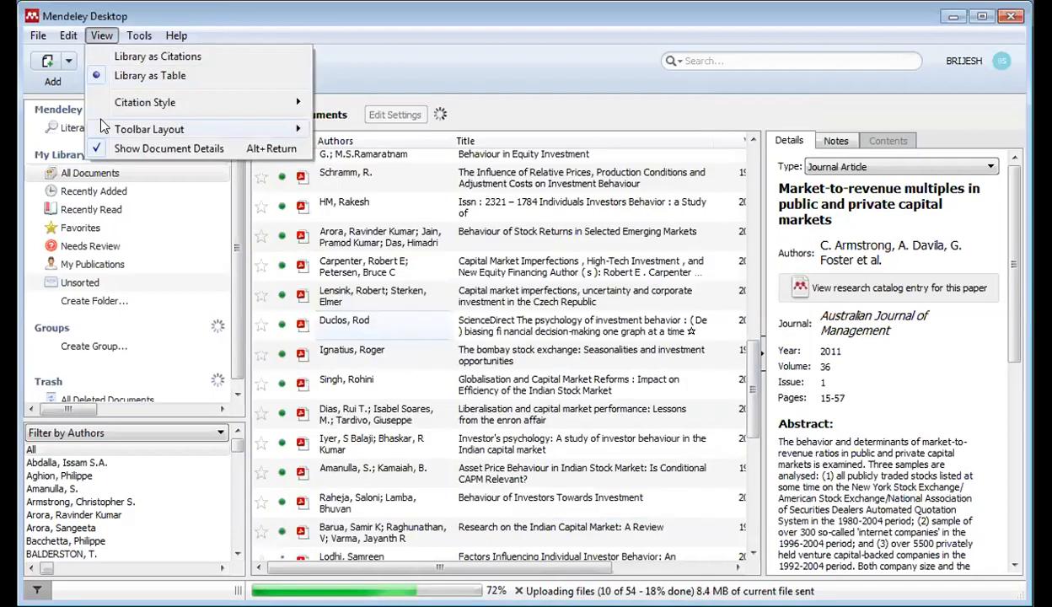
mouse_move(110, 128)
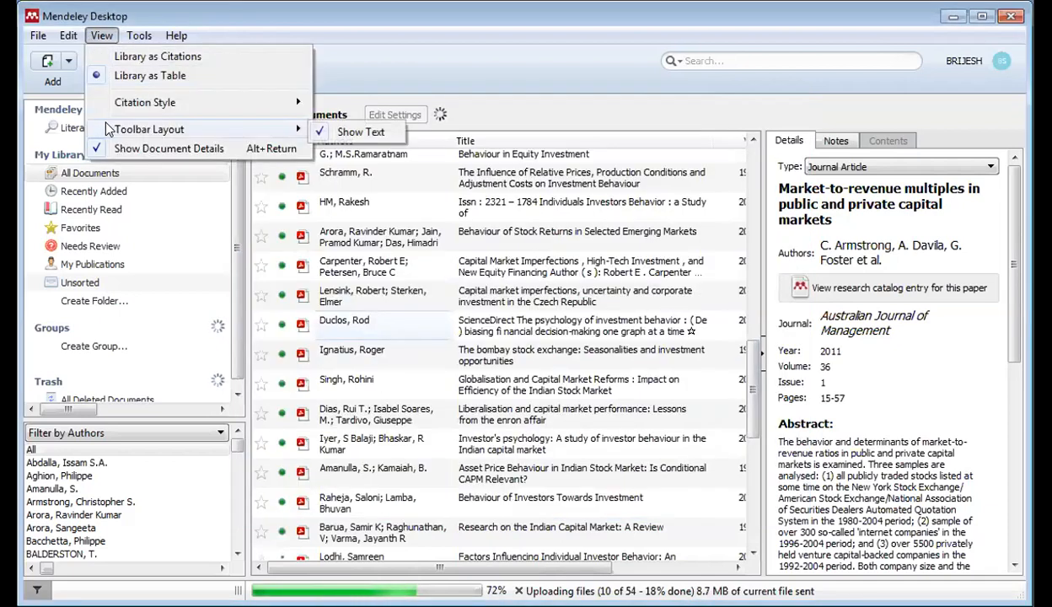
mouse_move(193, 102)
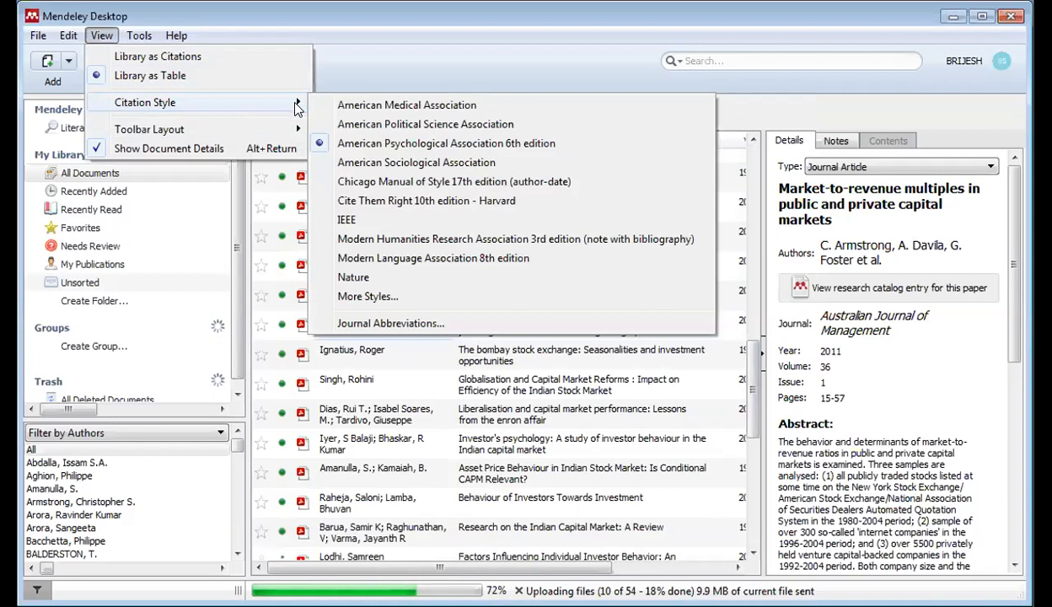
left_click(375, 144)
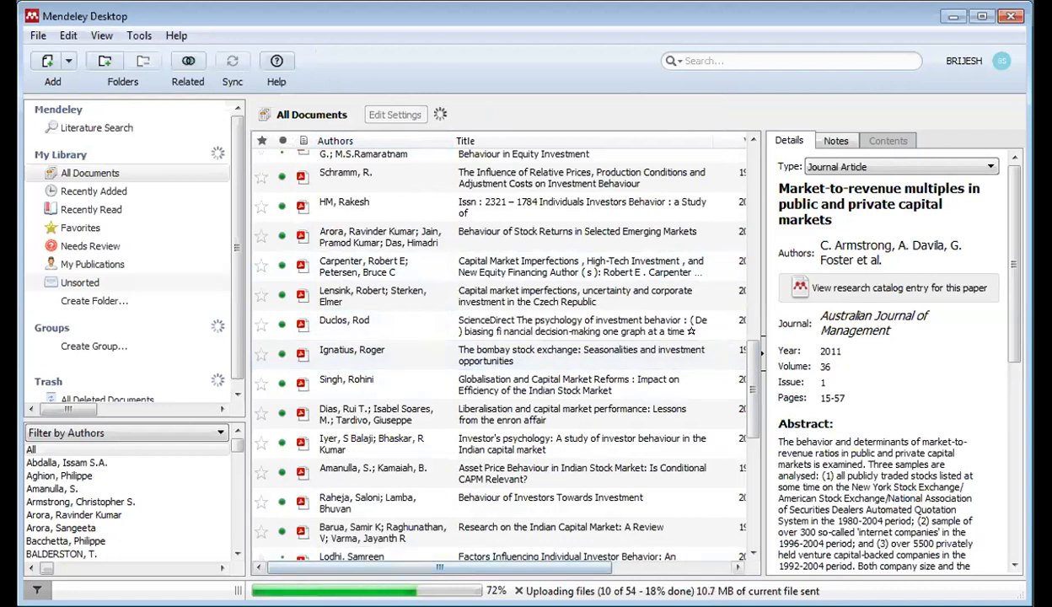
Examine the notes and the bibliographic details of the "Pros and Cons Stock Market V Bank Financing.Pdf" entry.
scroll(455, 290, "up", 8)
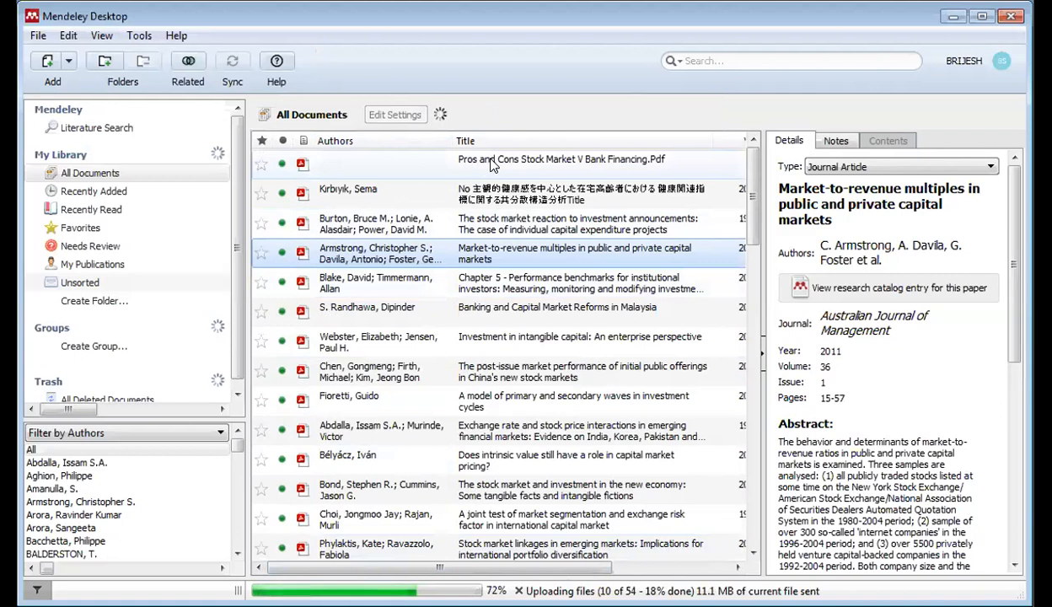
left_click(835, 142)
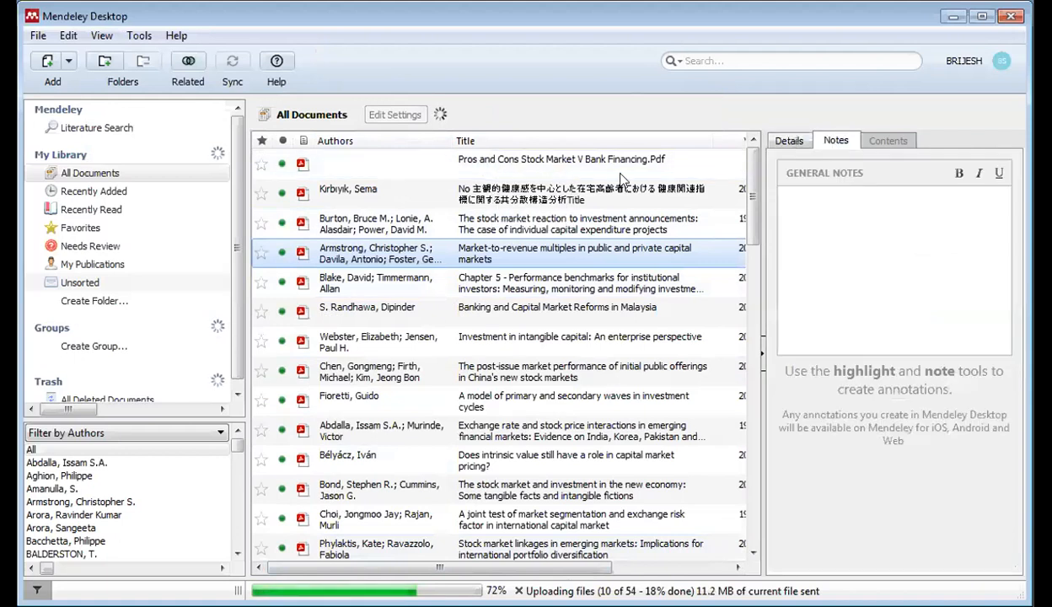
left_click(508, 165)
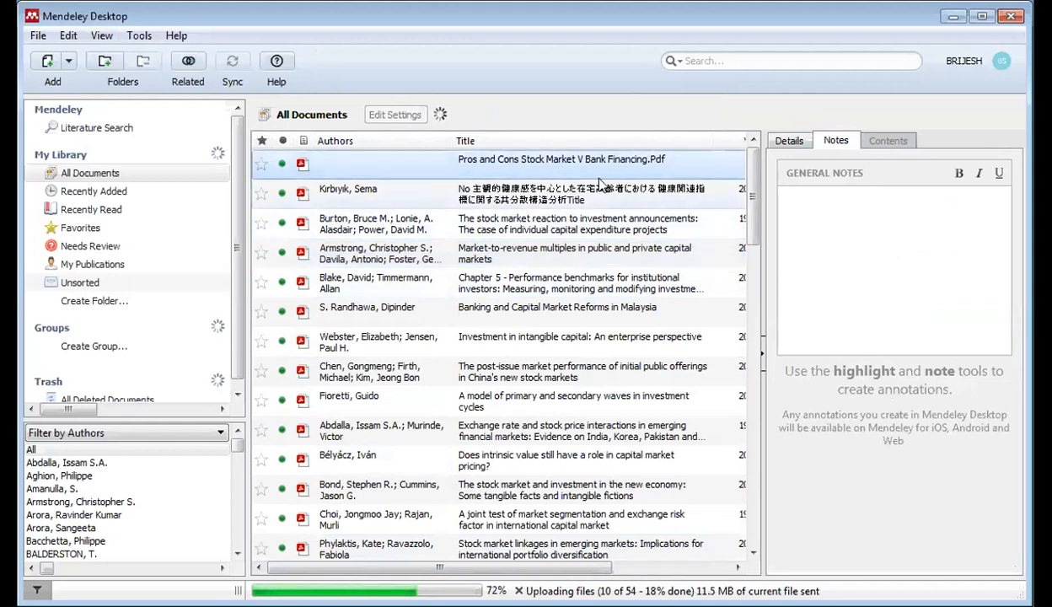
left_click(784, 141)
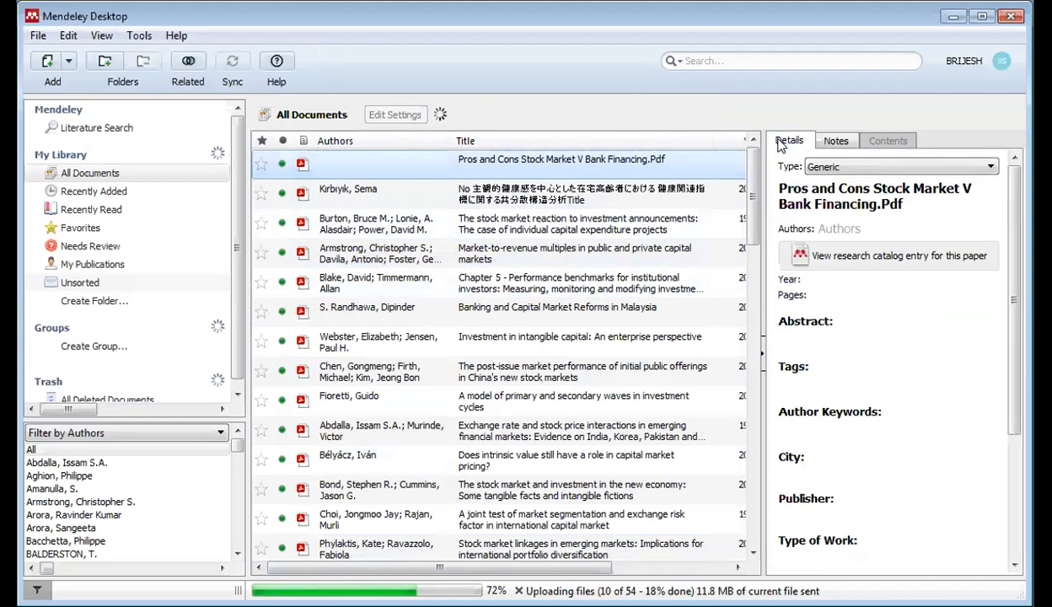
scroll(846, 383, "down", 3)
scroll(846, 383, "up", 3)
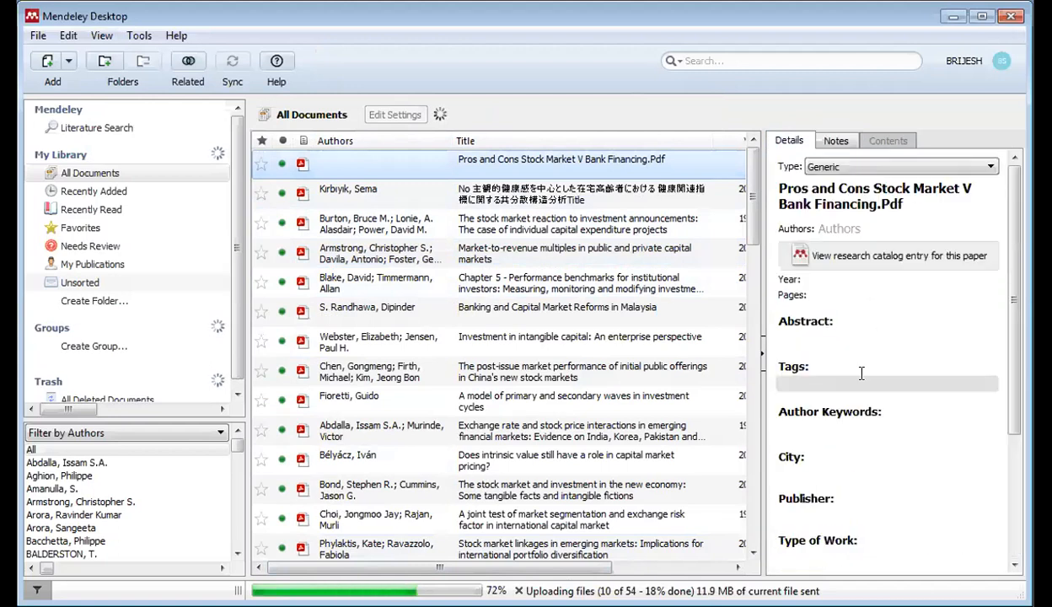
Open the "Pros and Cons Stock Market V Bank Financing.Pdf" document for reading and skim its pages.
double_click(514, 155)
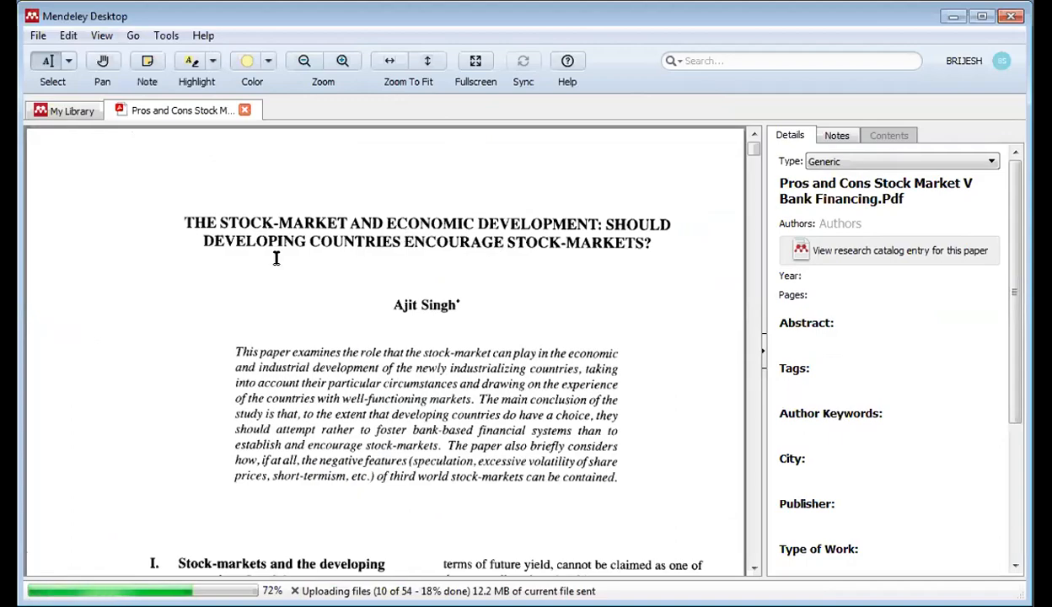
scroll(352, 314, "down", 8)
scroll(352, 315, "down", 4)
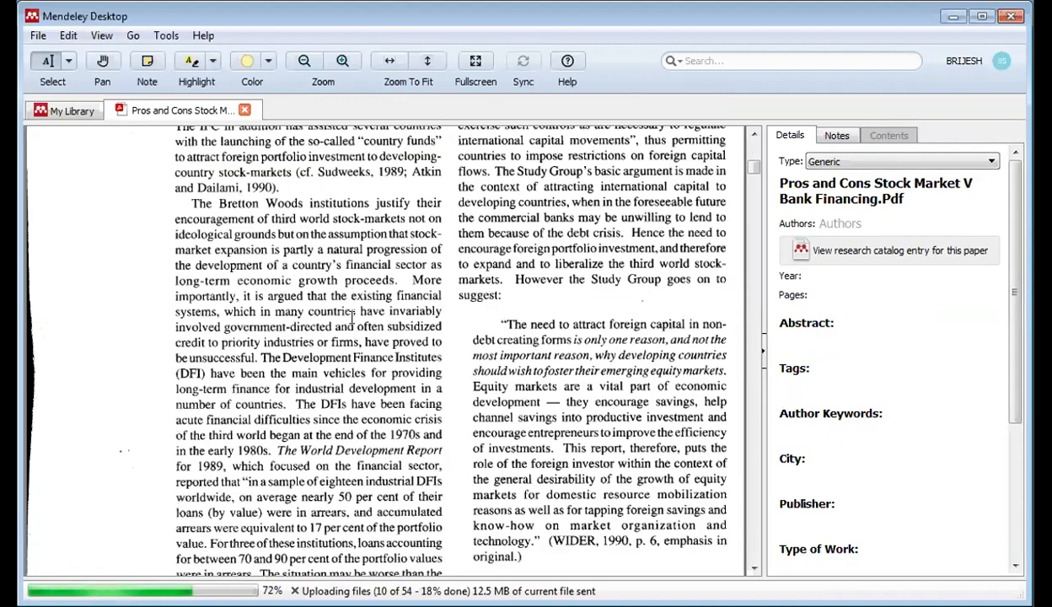
Return to the first page of the open paper and add the general note "VARIABLES ARE NICELY CONSTRUCTED".
scroll(350, 312, "up", 10)
scroll(349, 311, "up", 2)
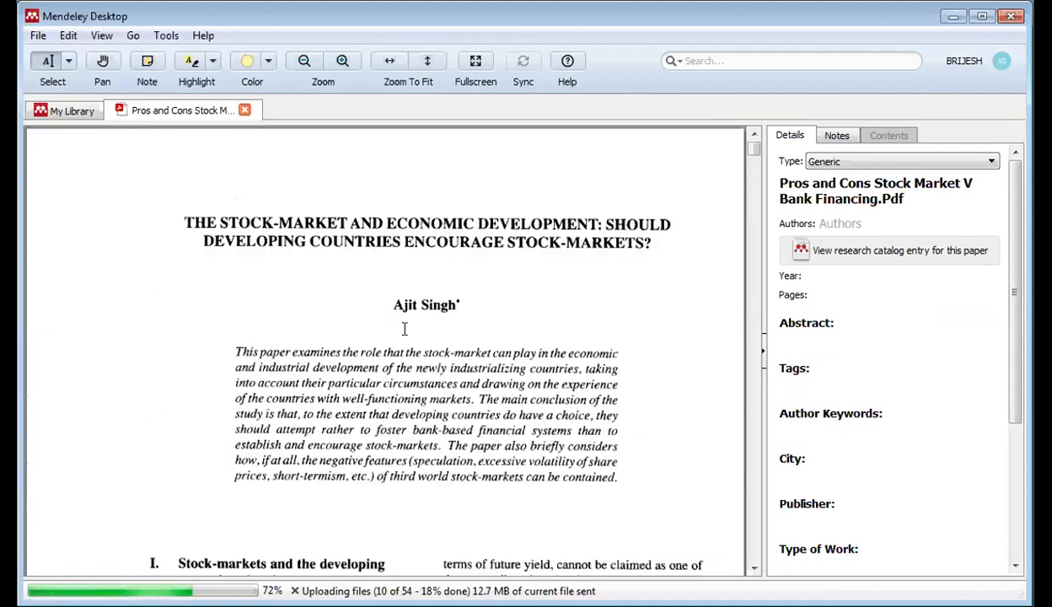
left_click(835, 136)
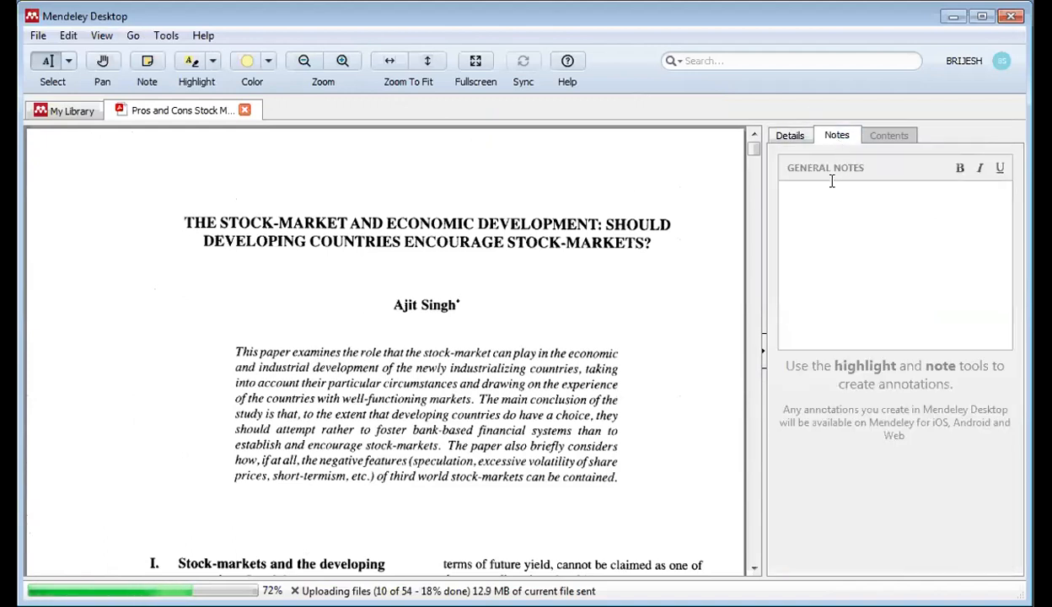
left_click(927, 249)
type("VARIABLES ARE NICELY CO")
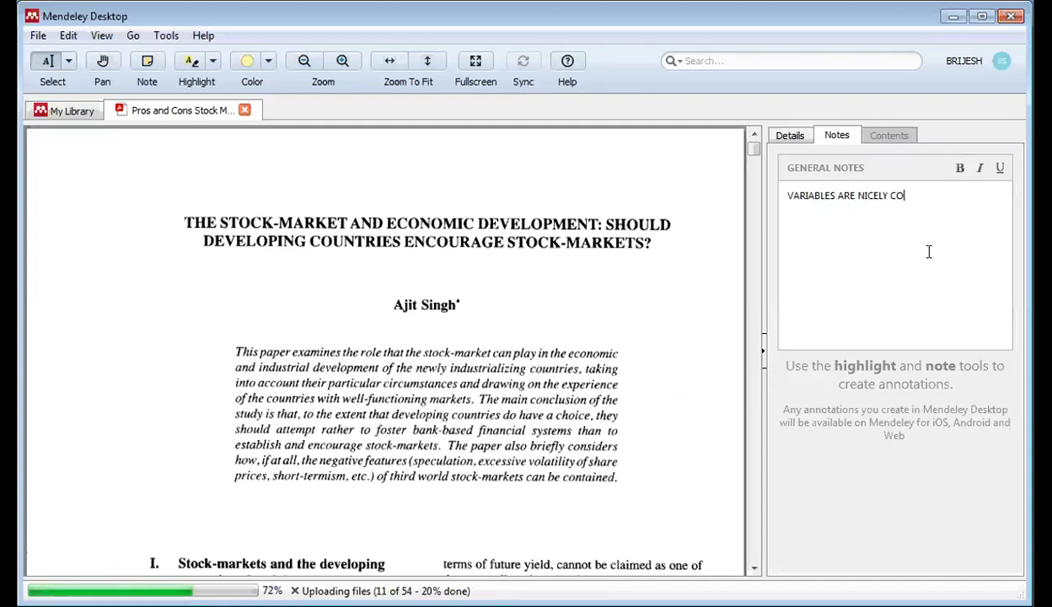
type("NSTRUCTED")
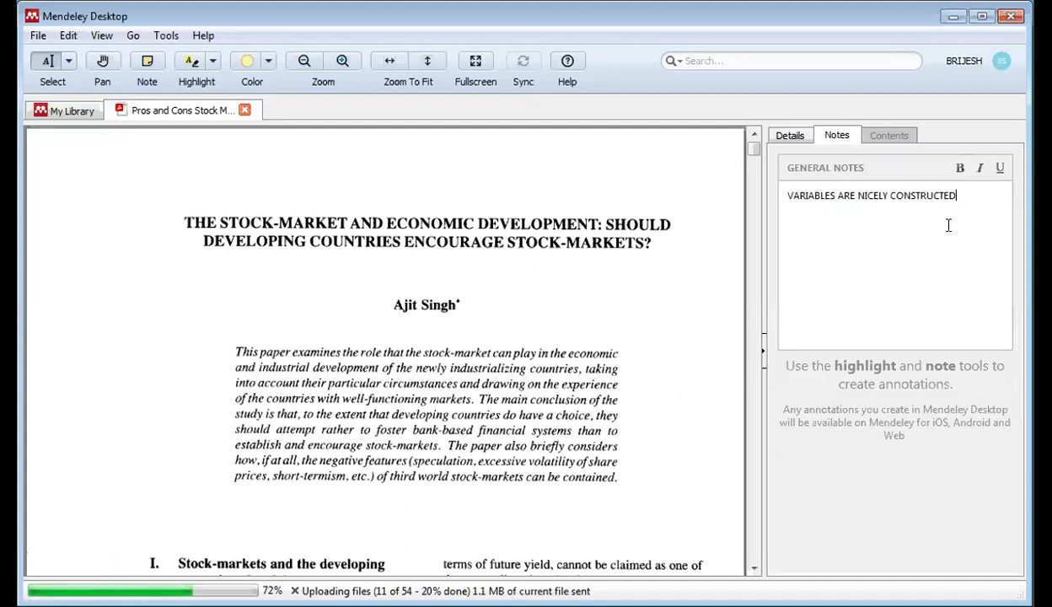
Format the entire general note text as bold, italic and underlined.
left_click_drag(958, 196, 782, 195)
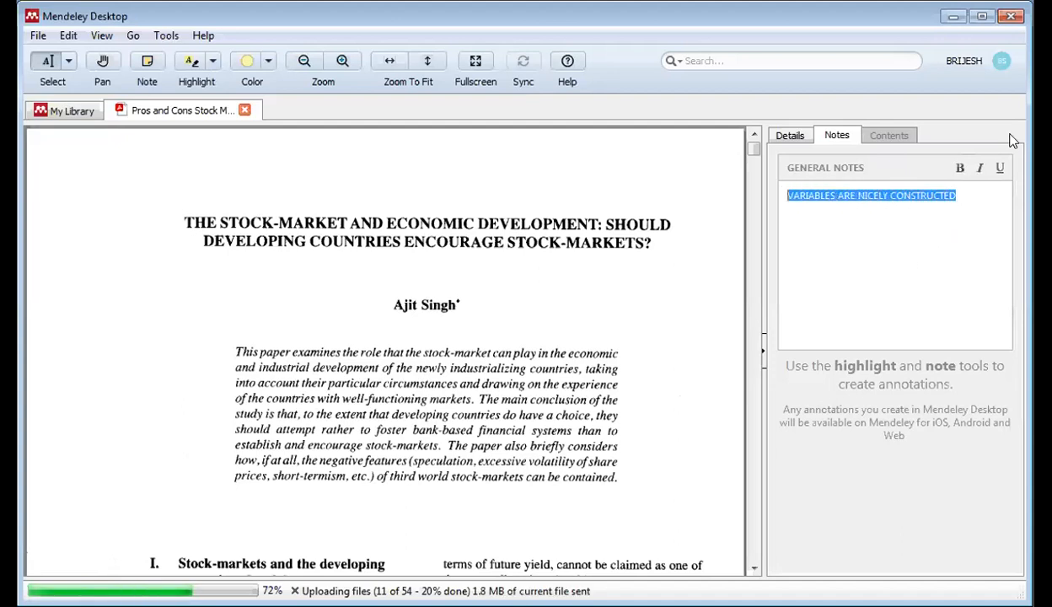
left_click(960, 167)
left_click(981, 168)
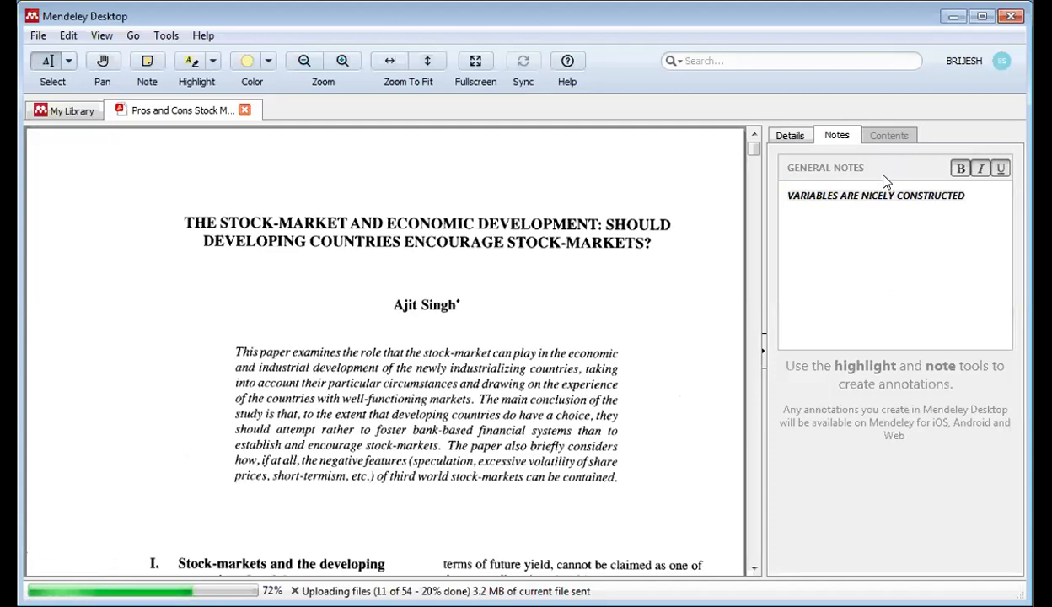
Check the open paper's bibliographic details and close the document to return to the library.
left_click(789, 136)
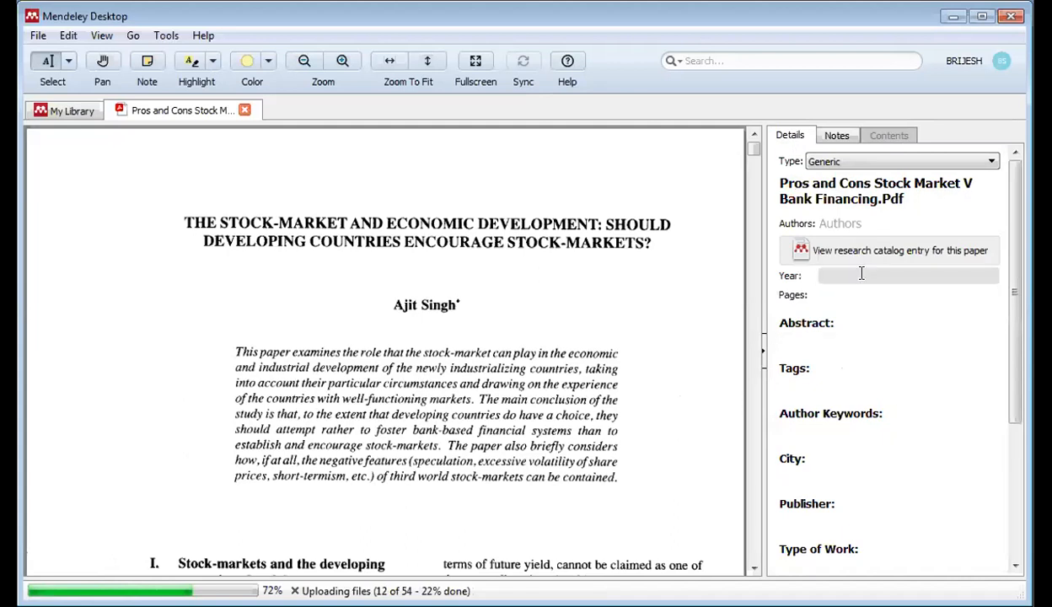
scroll(859, 375, "down", 3)
scroll(858, 377, "up", 3)
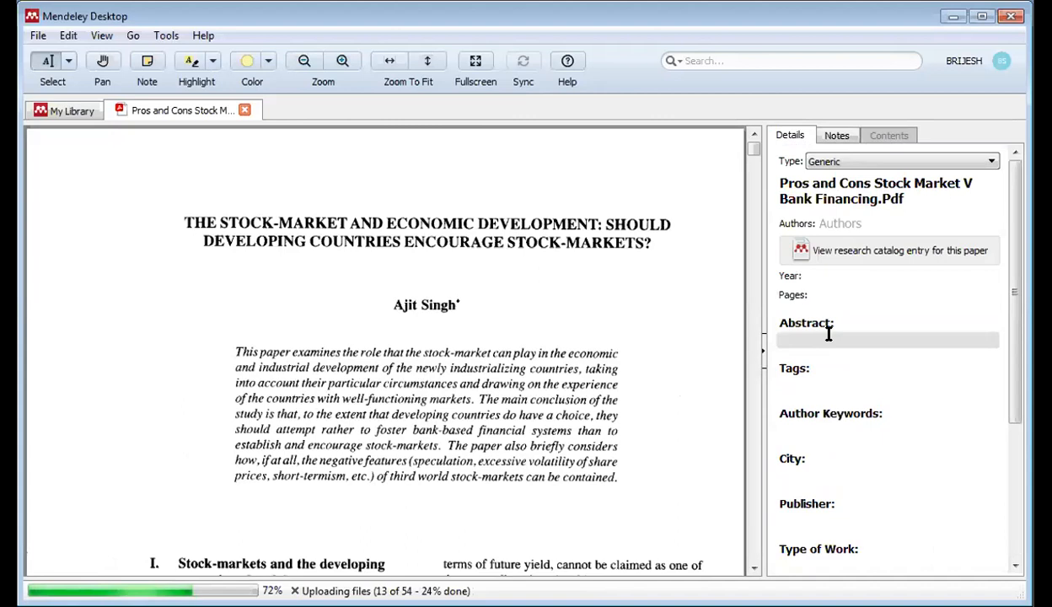
scroll(852, 376, "down", 3)
scroll(852, 376, "up", 3)
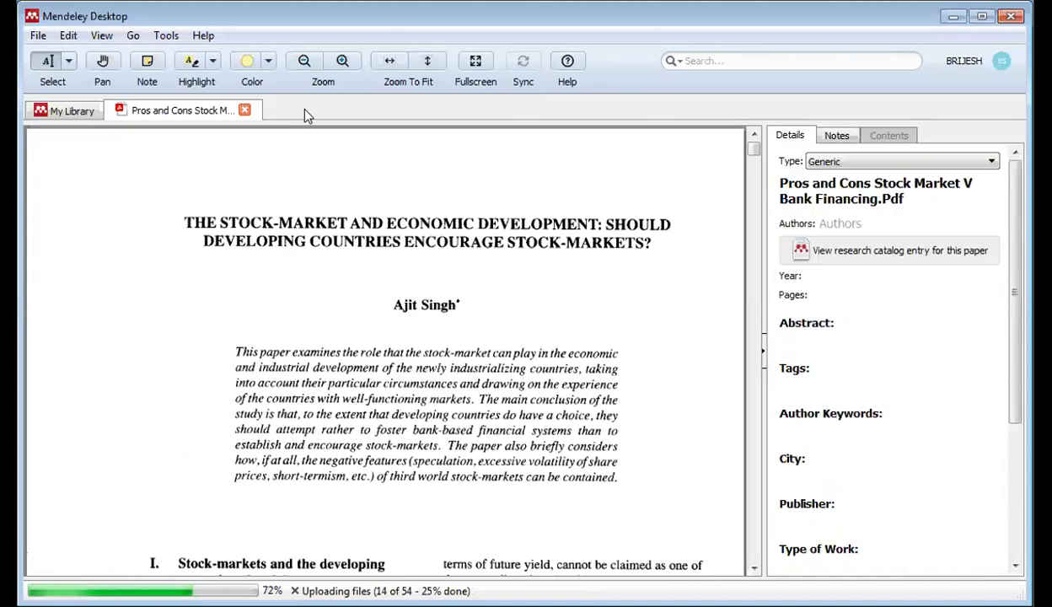
left_click(245, 110)
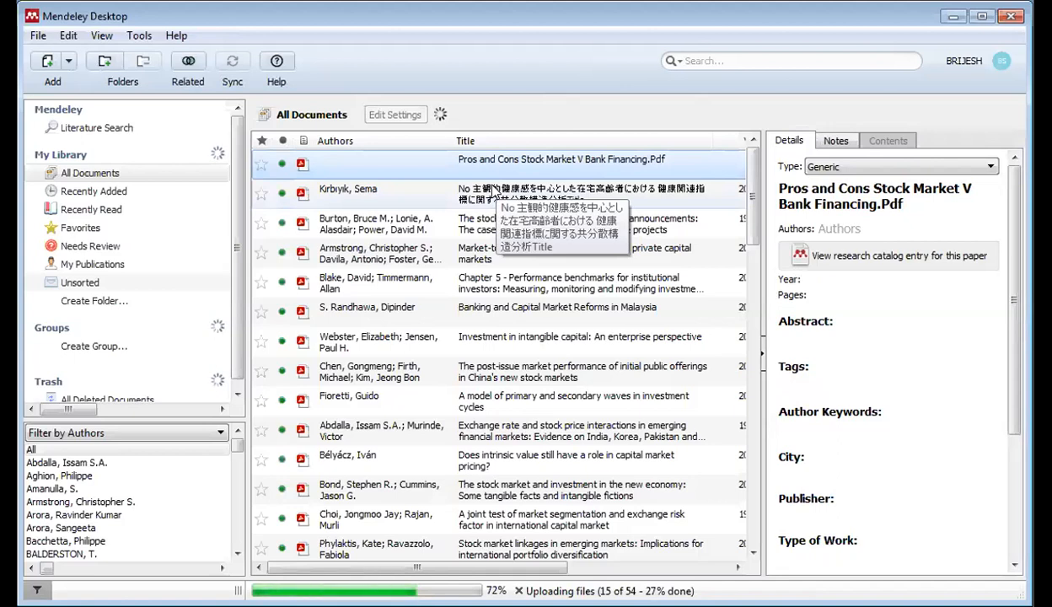
left_click(492, 320)
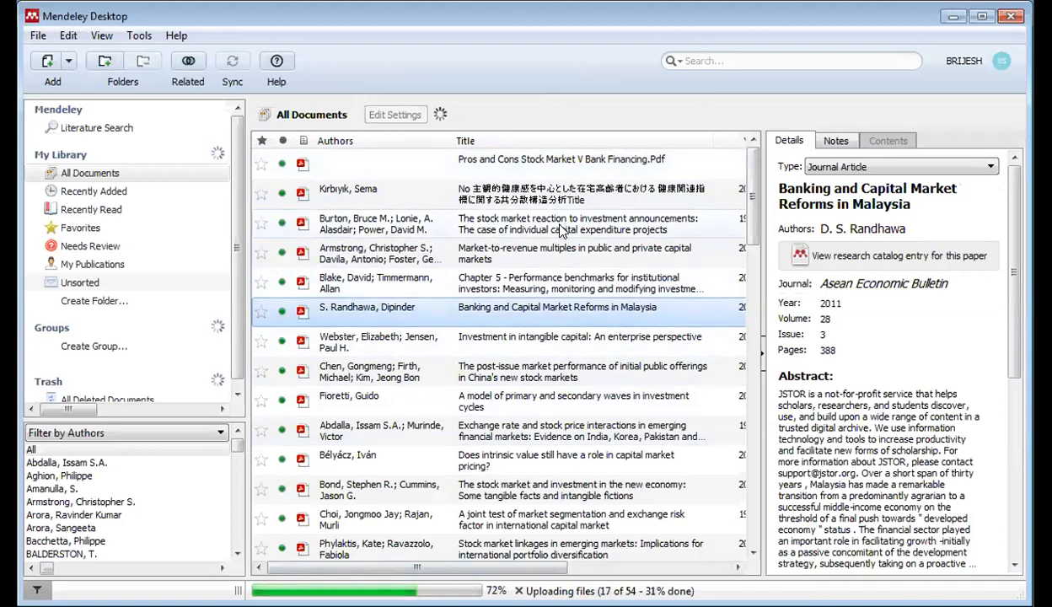
left_click(530, 172)
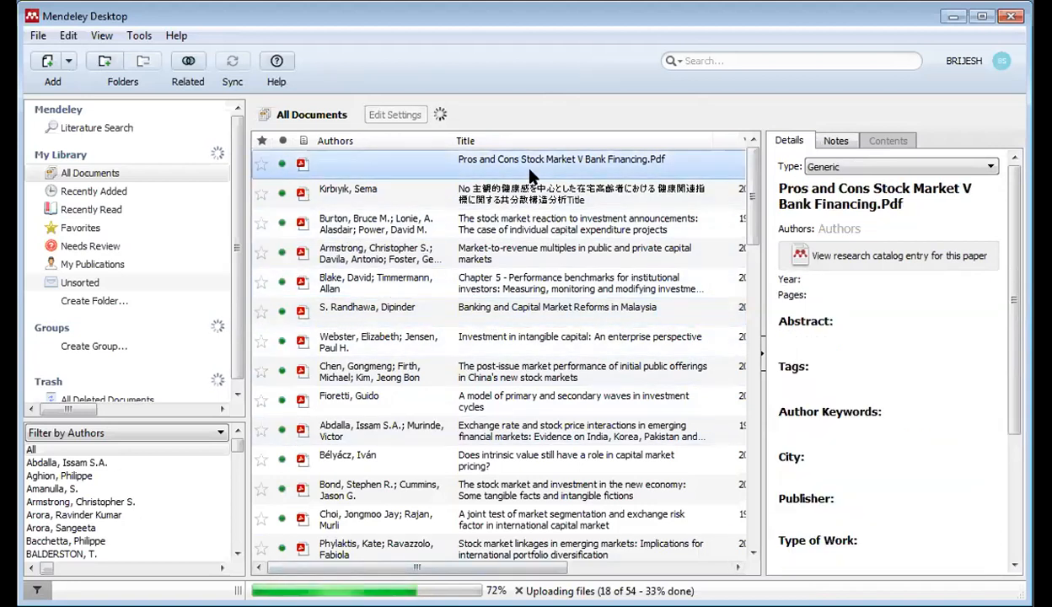
key("ctrl+a")
right_click(529, 170)
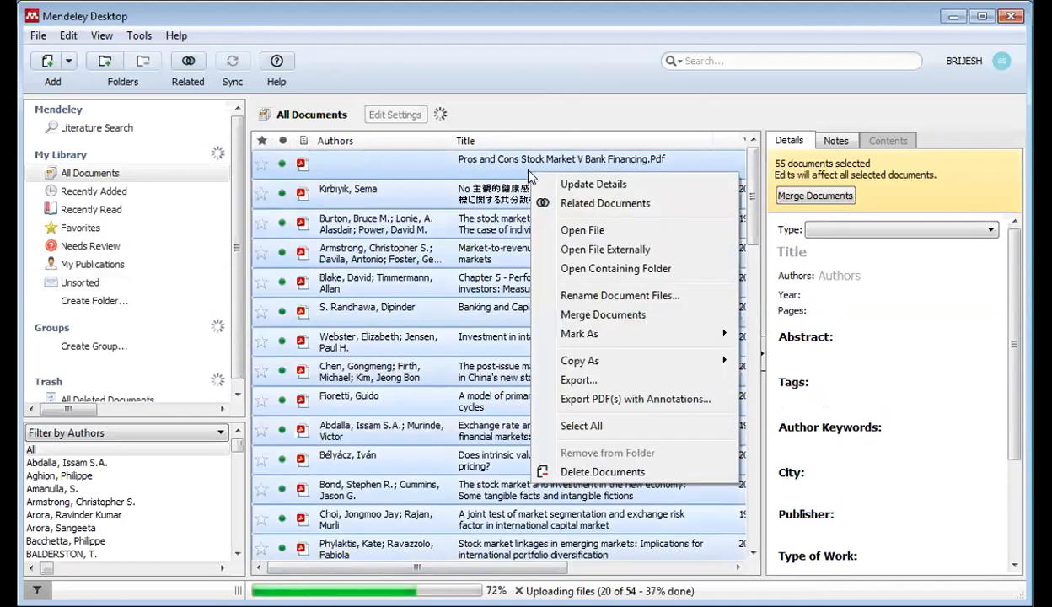
mouse_move(672, 335)
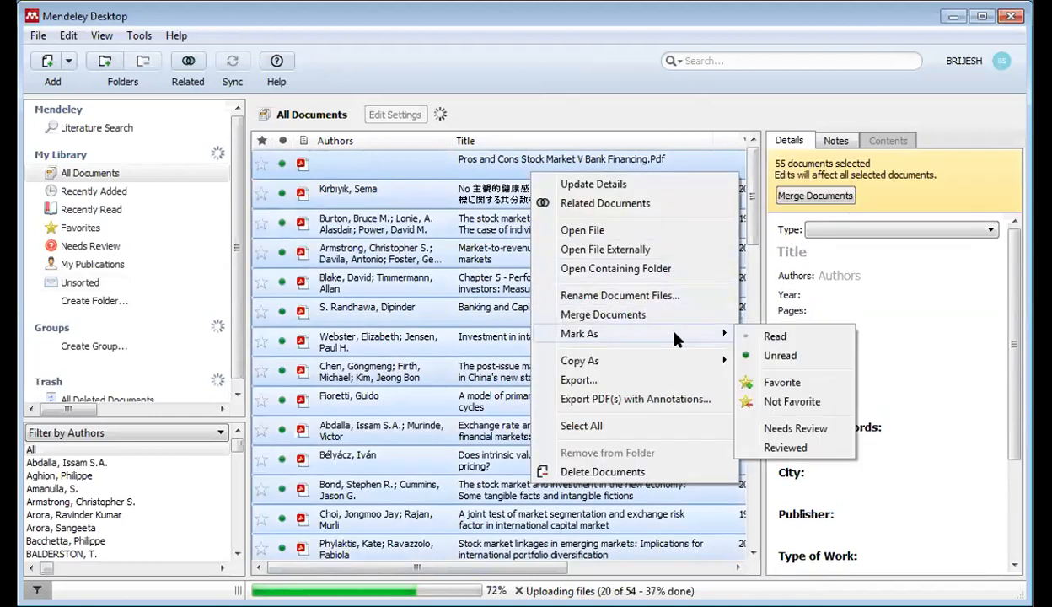
left_click(396, 280)
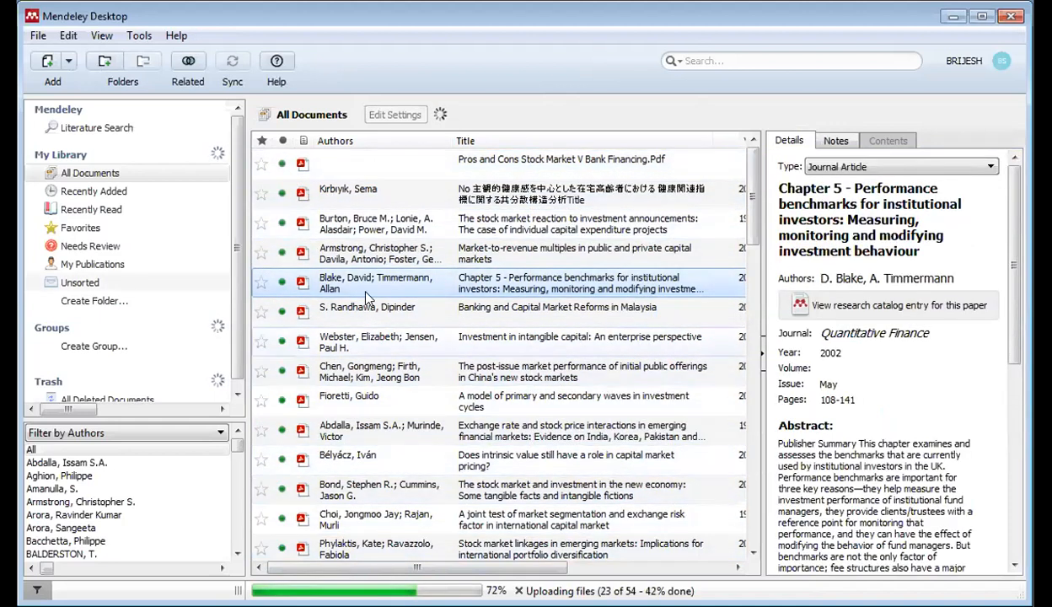
left_click(521, 164)
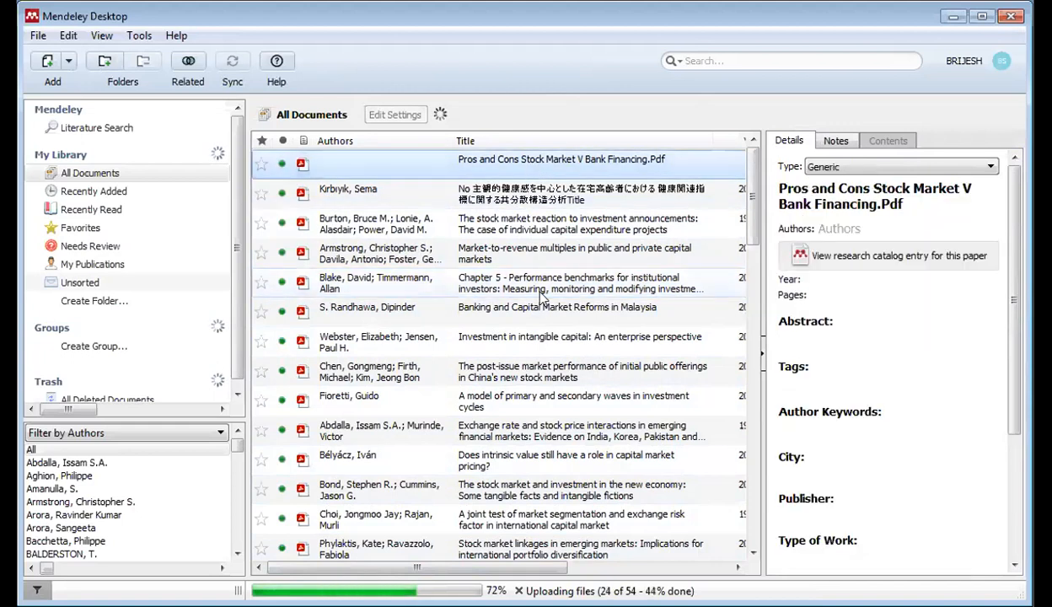
right_click(493, 163)
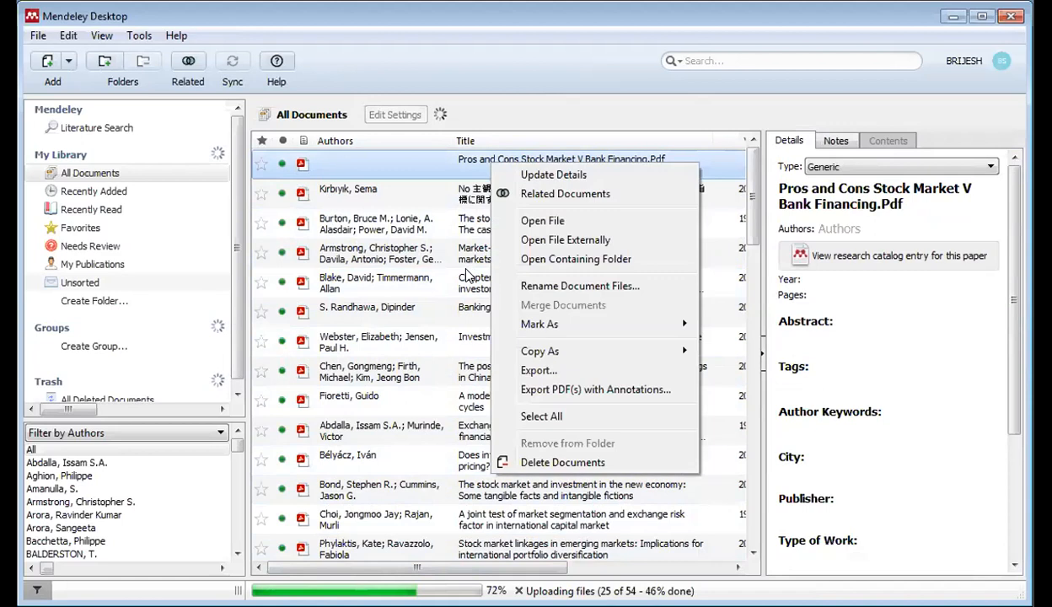
left_click(468, 279)
Mark the "Pros and Cons Stock Market V Bank Financing.Pdf" entry as read.
left_click(496, 164)
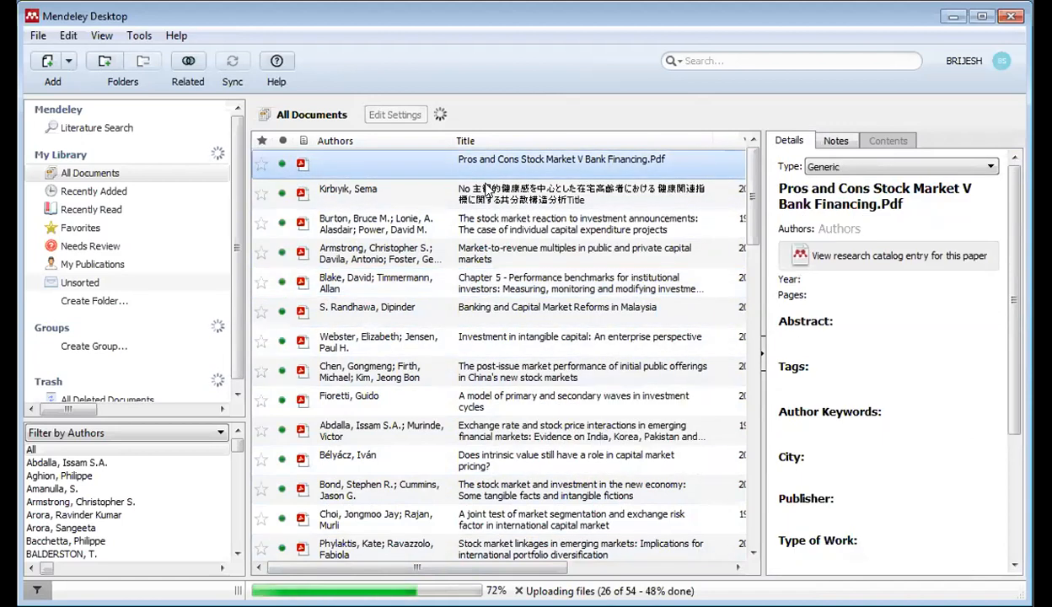
right_click(483, 163)
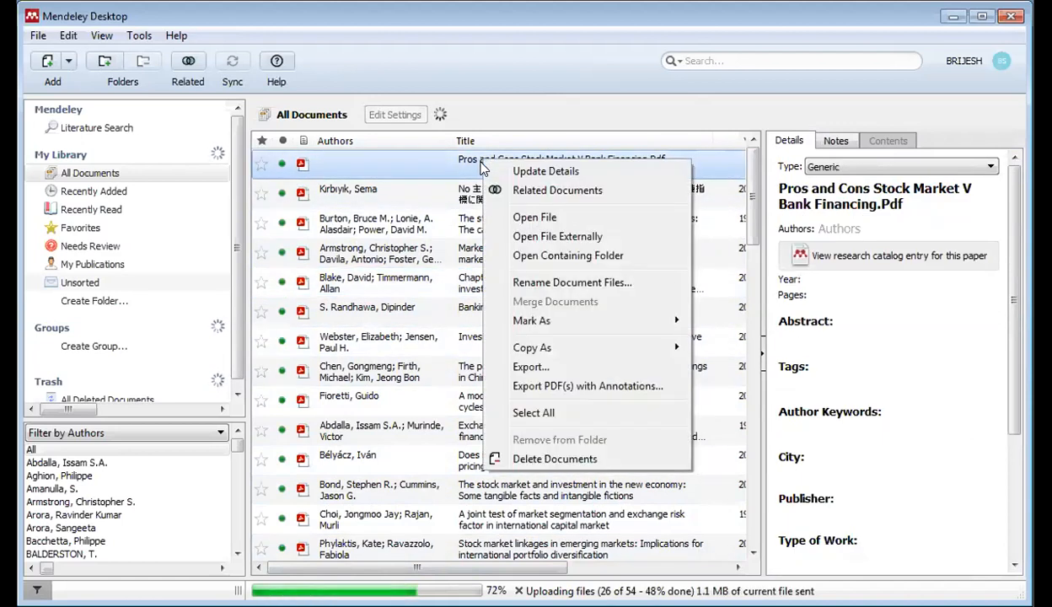
mouse_move(670, 328)
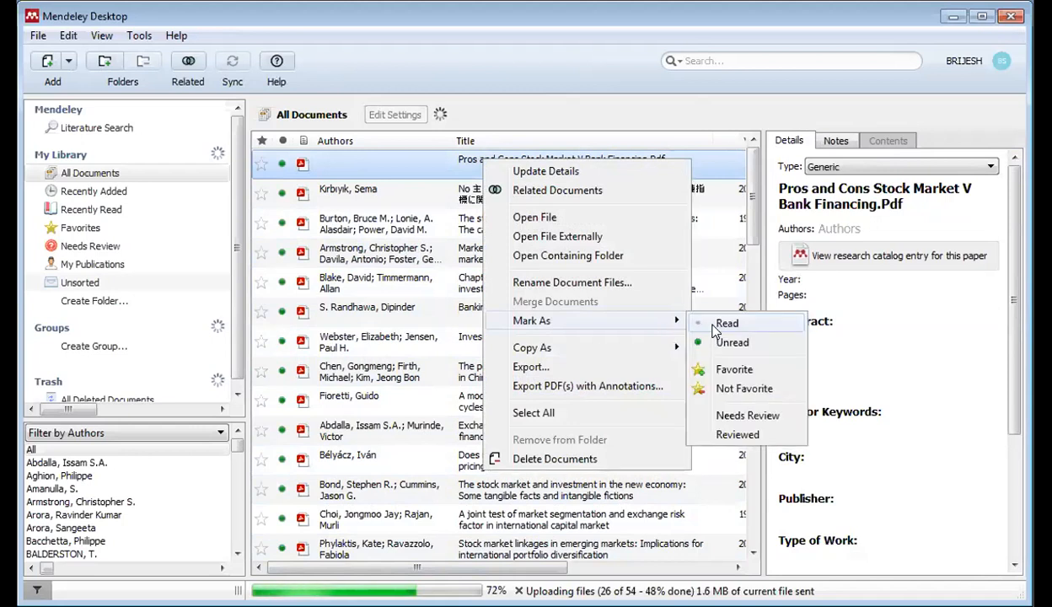
left_click(718, 323)
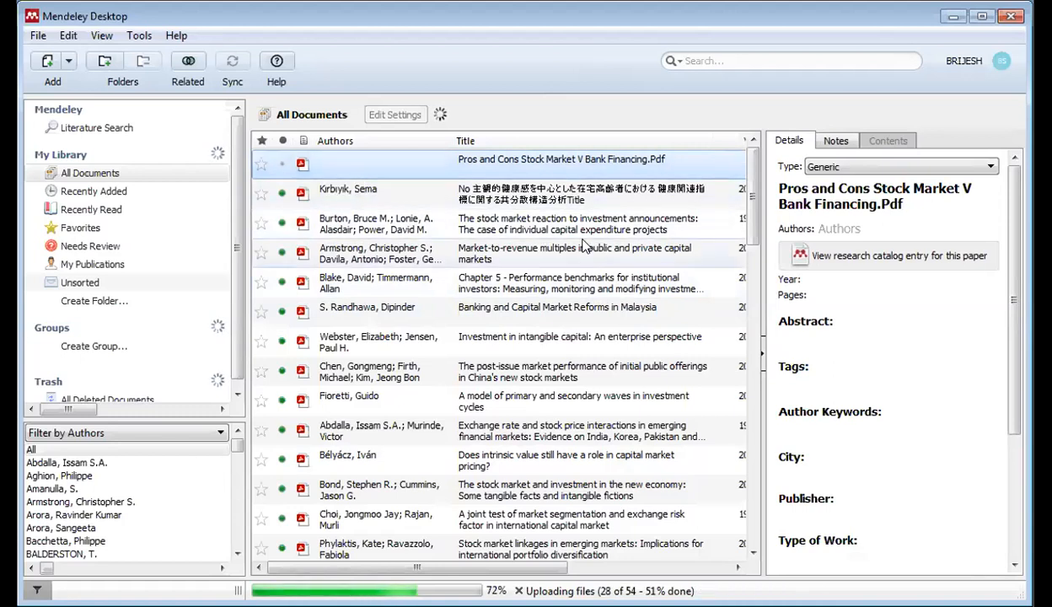
Review the details of the Japanese-titled Metallurgical and Materials Transactions A article and delete it from the library.
left_click(540, 201)
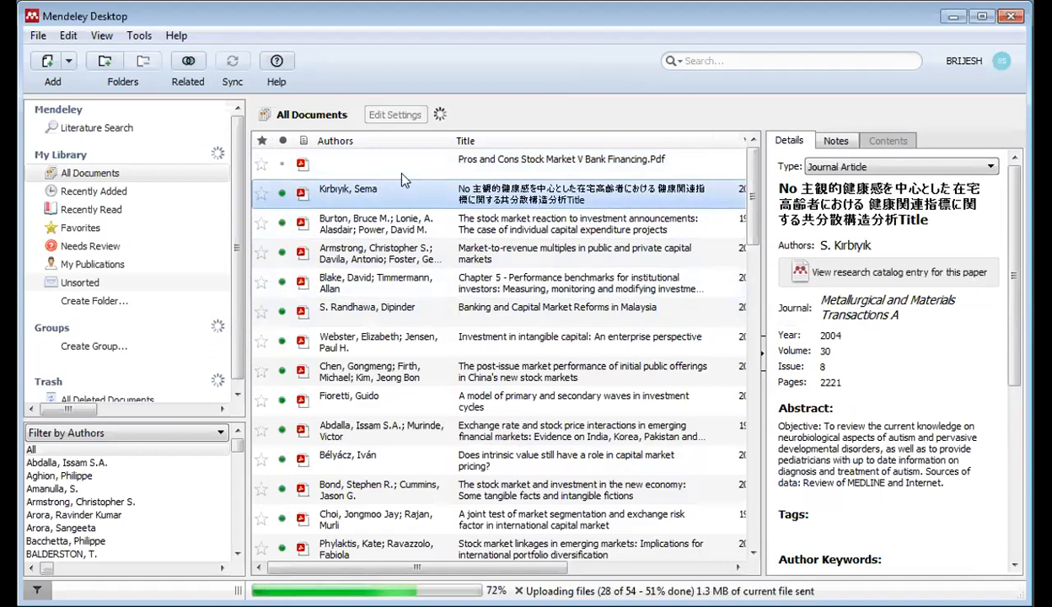
left_click(377, 159)
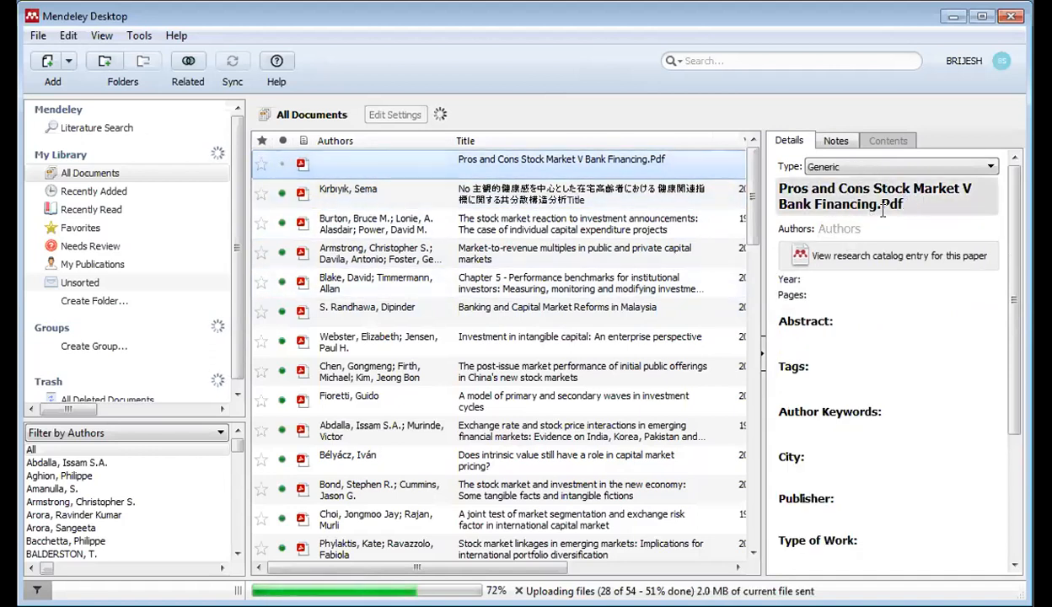
left_click(476, 203)
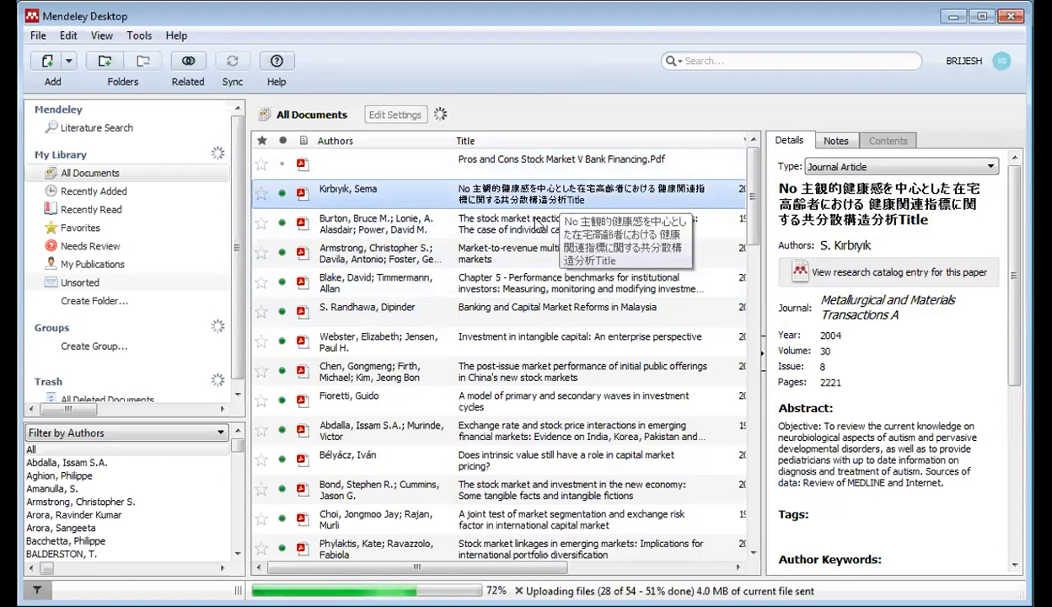
left_click(531, 283)
left_click(518, 192)
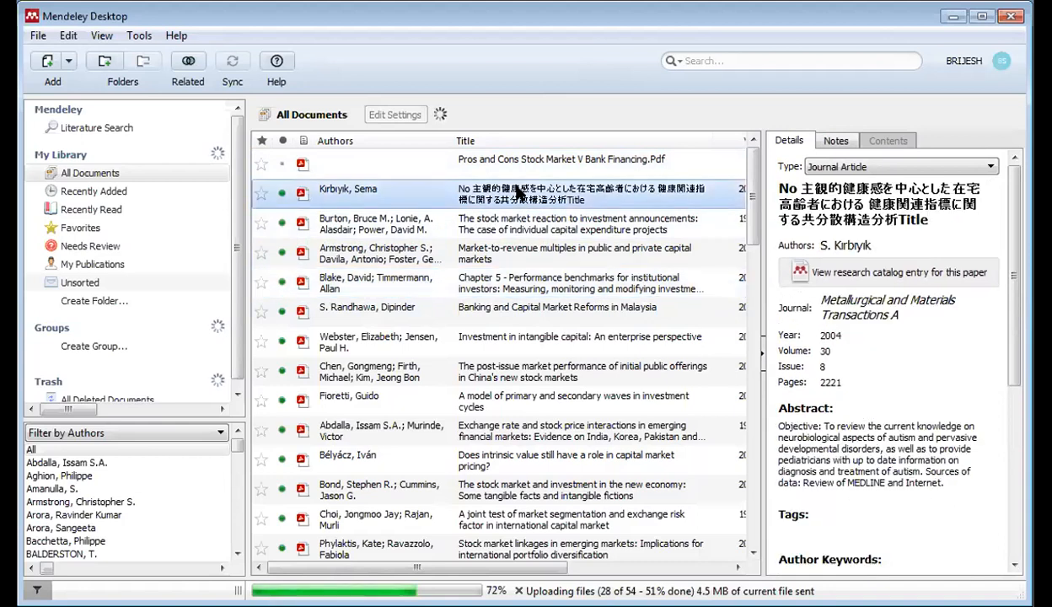
key("Delete")
left_click(518, 193)
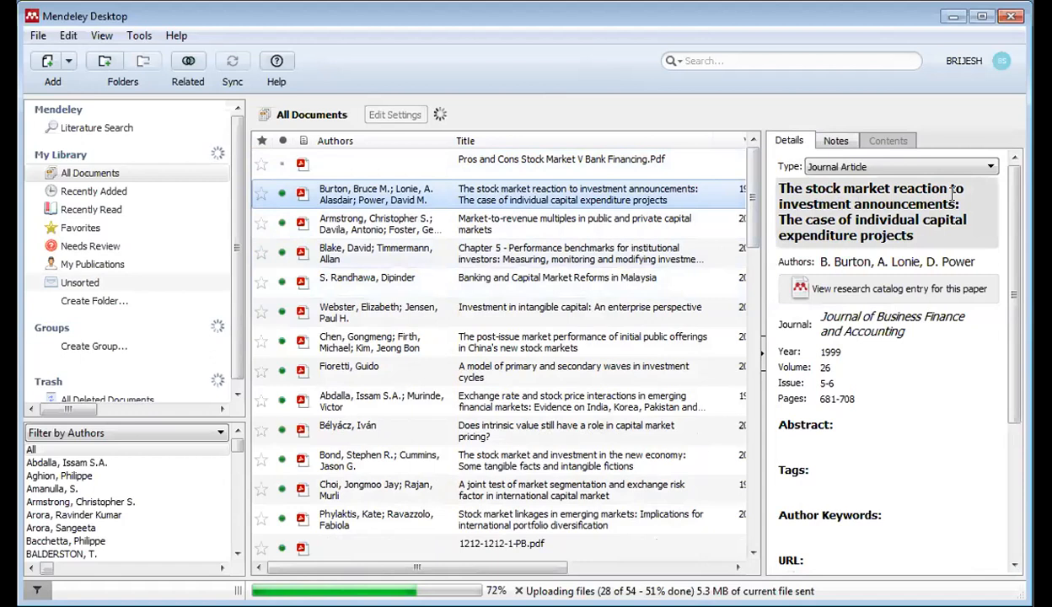
Update the details of the "Pros and Cons Stock Market V Bank Financing.Pdf" entry and show its notes.
right_click(505, 203)
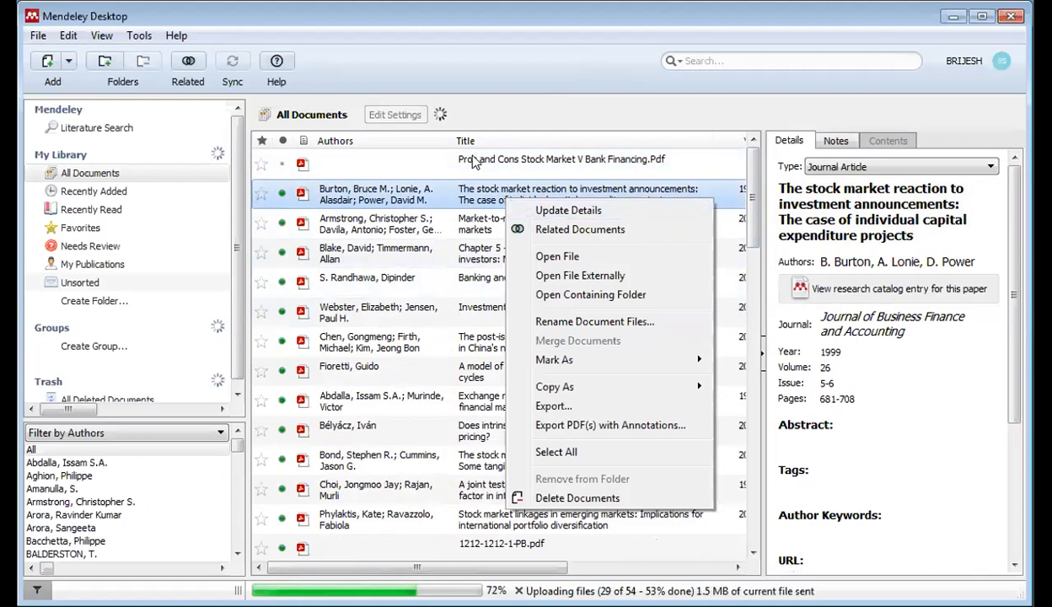
left_click(473, 157)
right_click(480, 162)
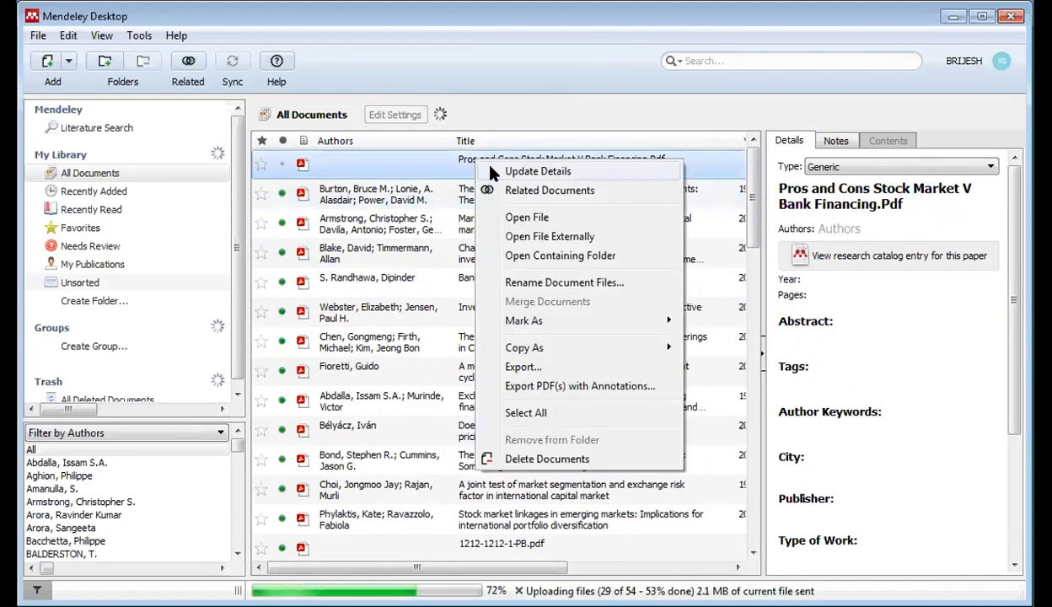
left_click(489, 166)
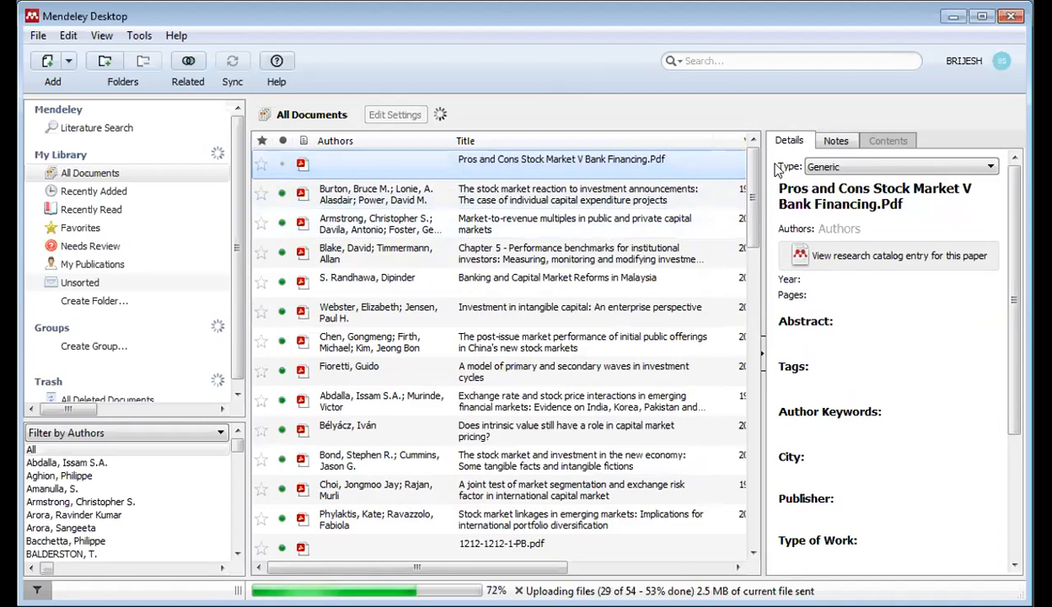
left_click(835, 140)
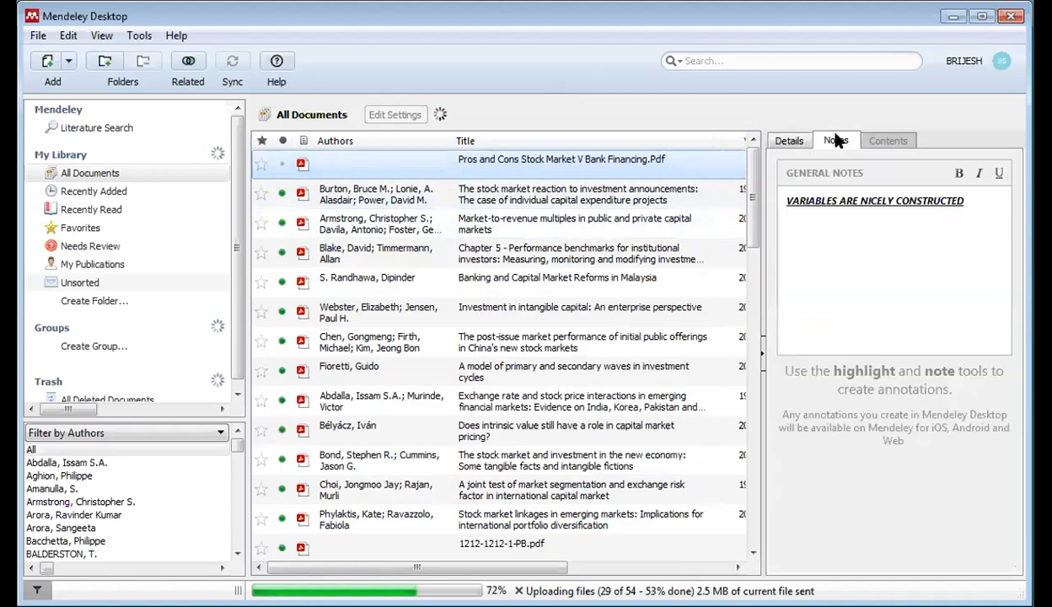
Sort the document list by authors in ascending order and mark "1212-1212-1-PB.pdf" as read.
left_click(478, 136)
left_click(399, 137)
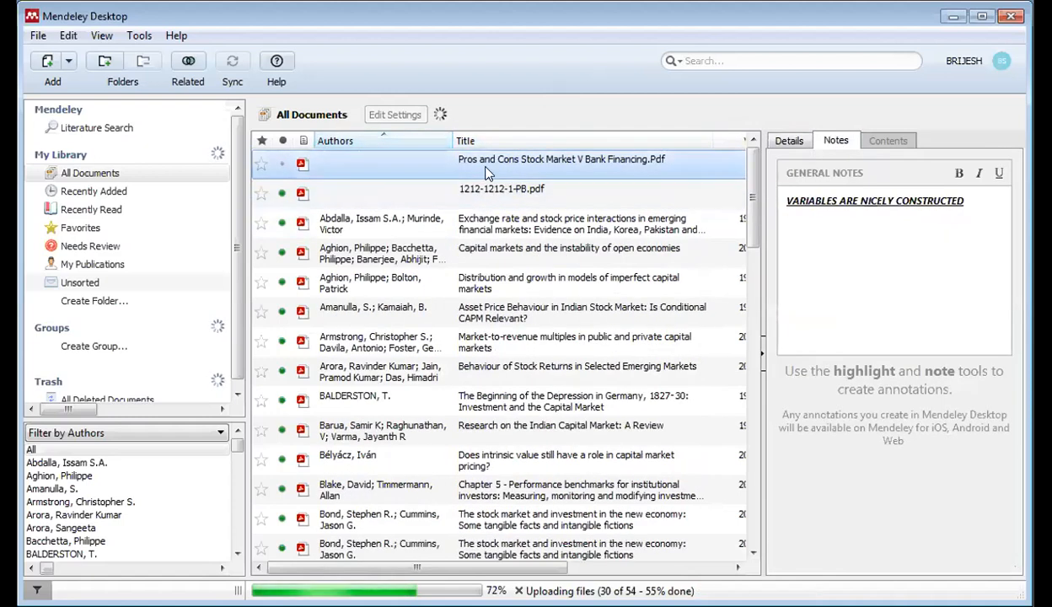
right_click(493, 192)
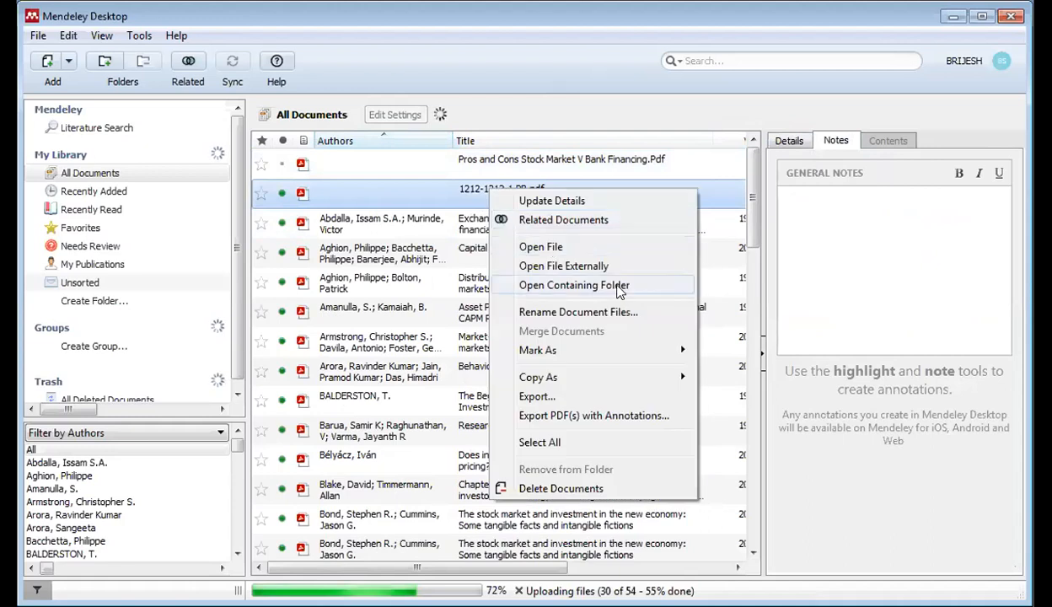
mouse_move(615, 354)
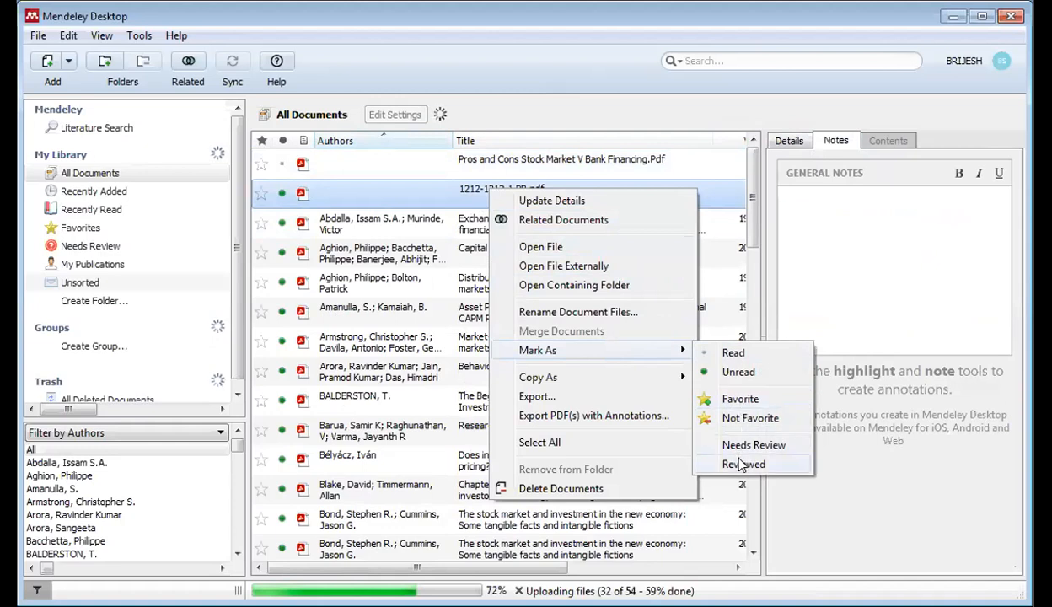
left_click(727, 353)
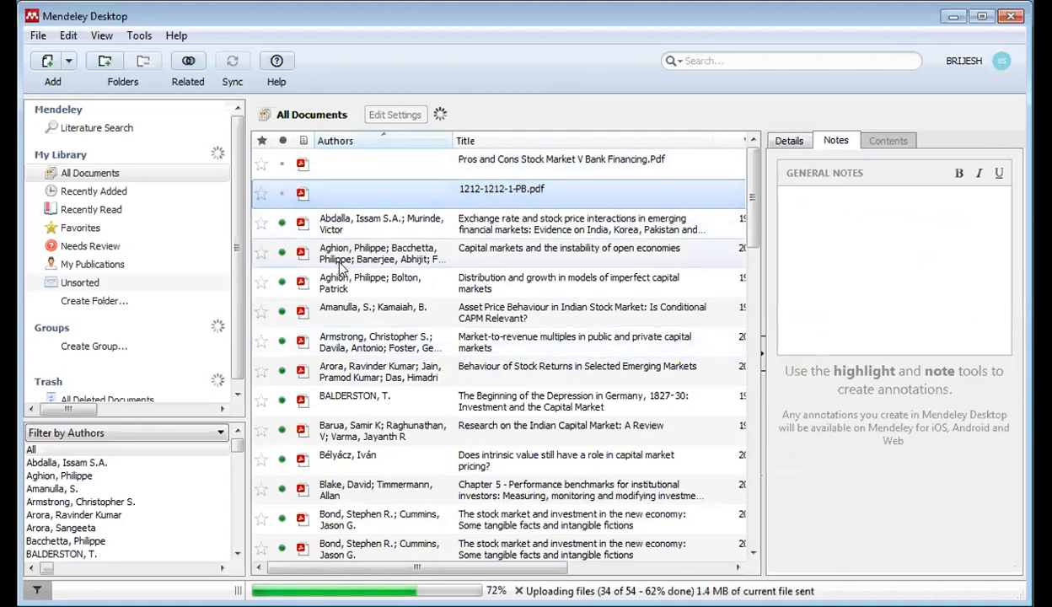
scroll(295, 343, "down", 2)
scroll(200, 364, "down", 1)
scroll(194, 539, "down", 5)
scroll(194, 544, "up", 5)
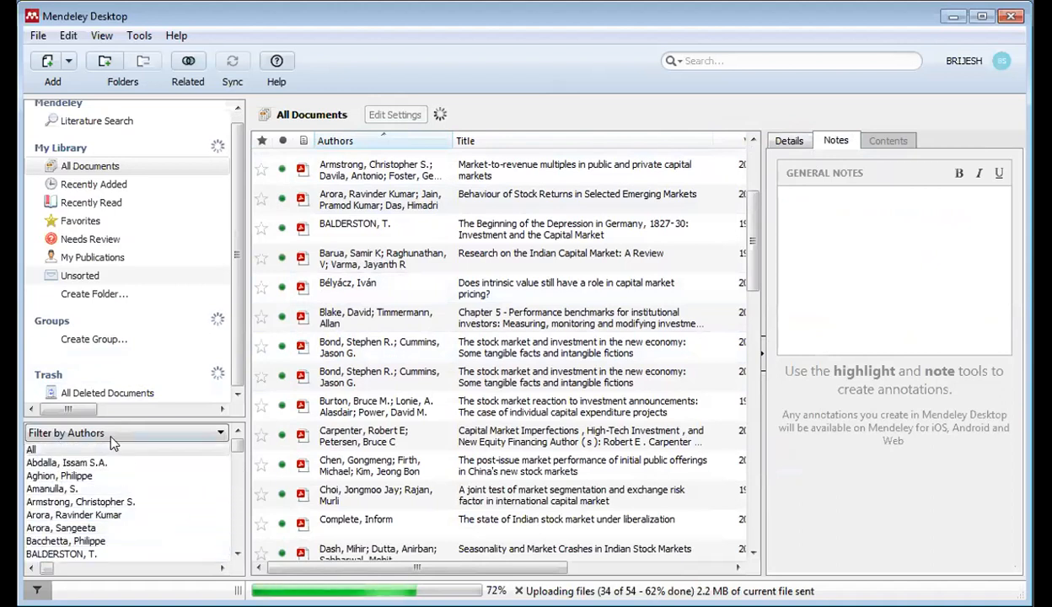
Switch the library filter from authors to author keywords and look through the available keywords.
left_click(110, 435)
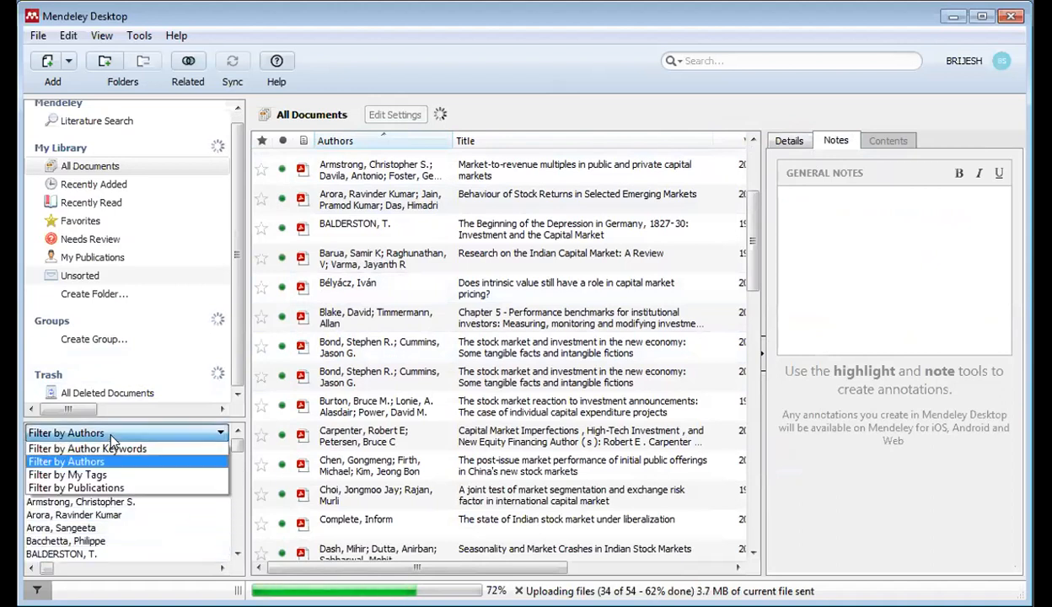
left_click(116, 449)
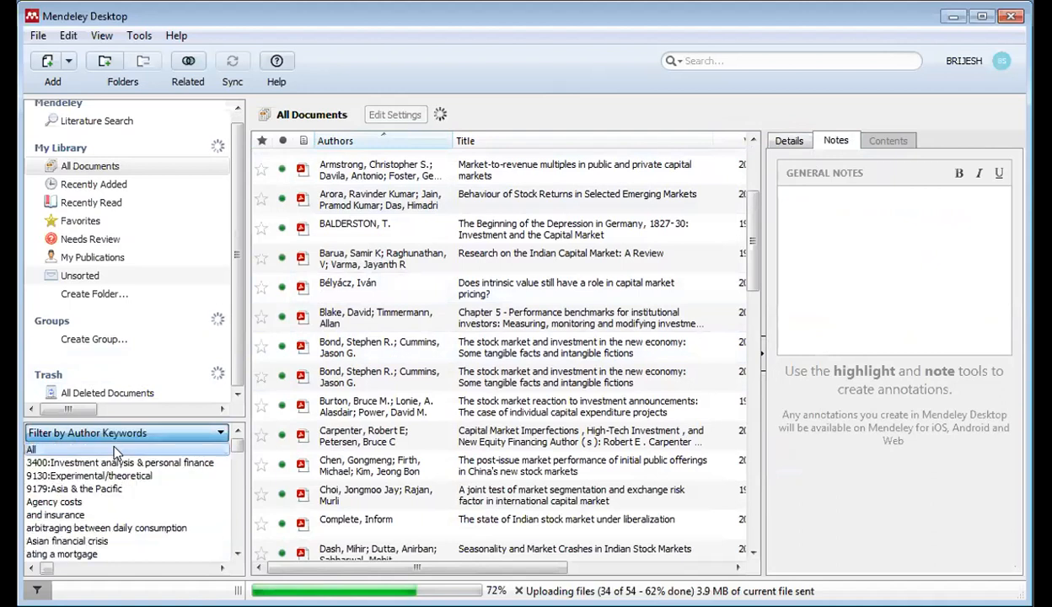
scroll(118, 514, "down", 20)
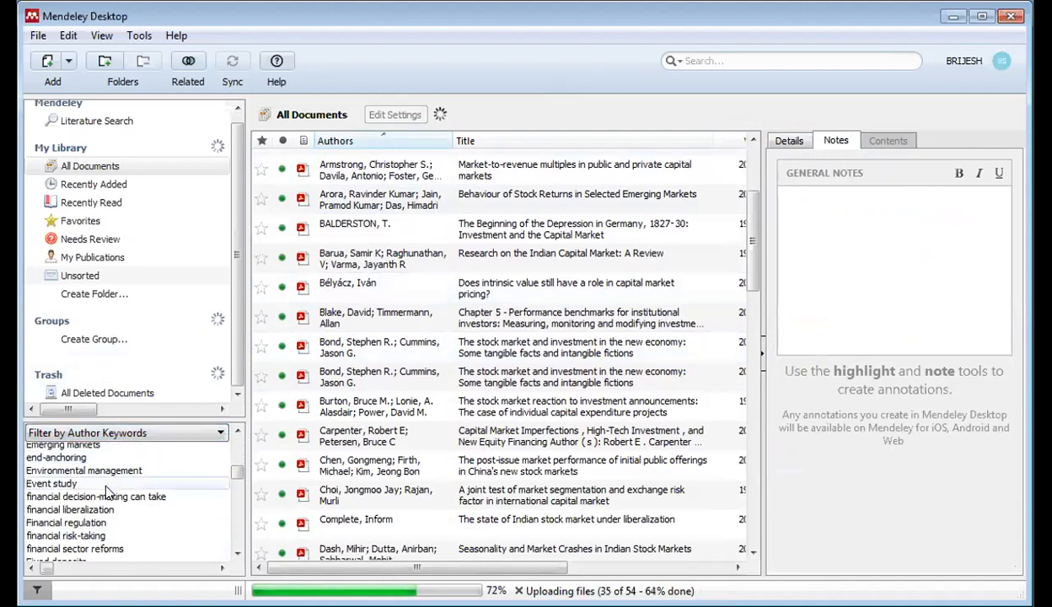
scroll(105, 493, "down", 5)
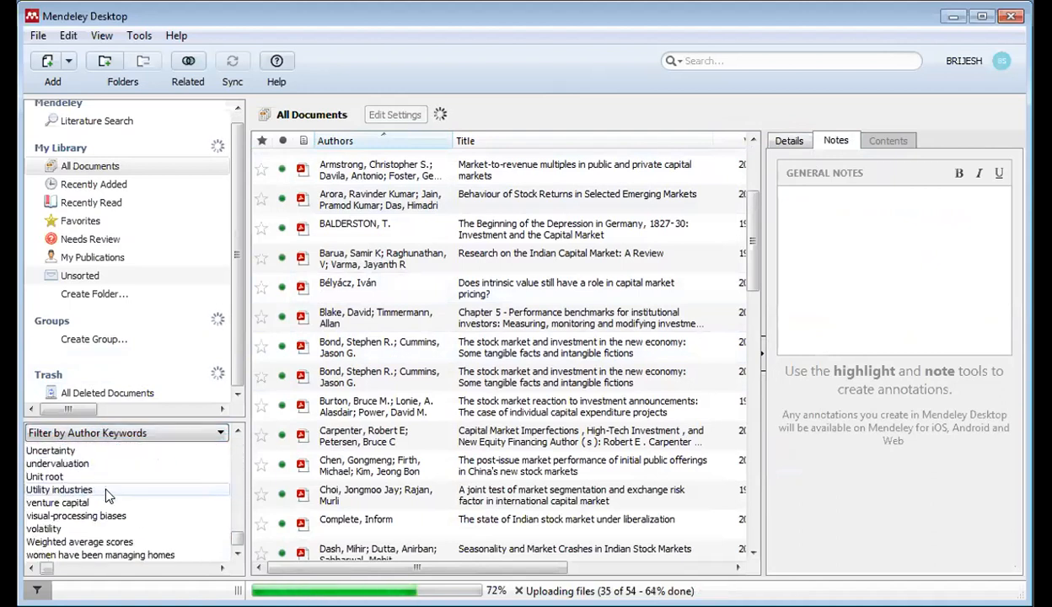
scroll(108, 477, "up", 20)
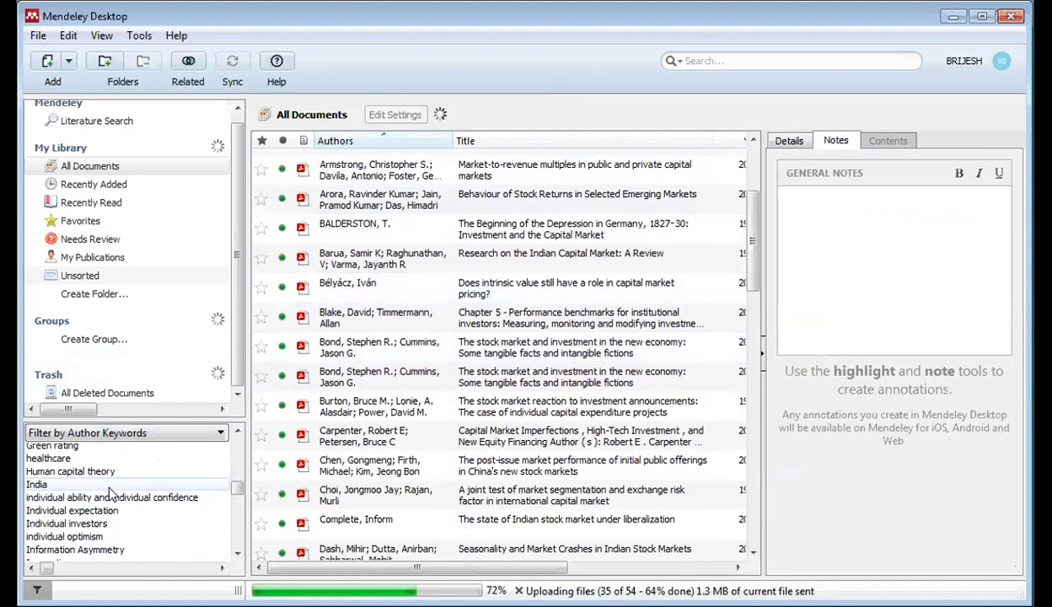
scroll(109, 490, "up", 2)
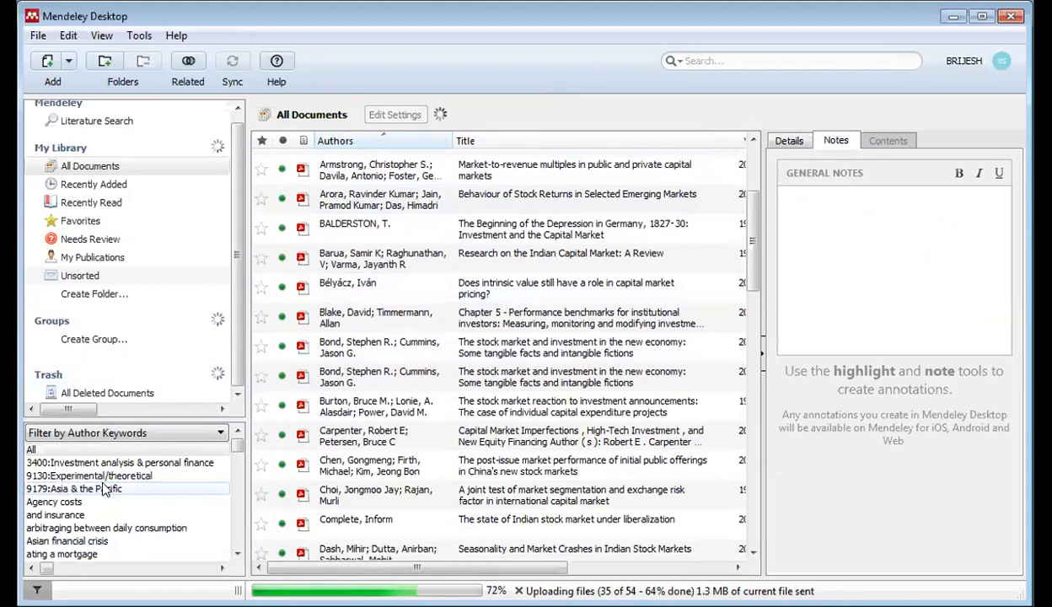
Filter the documents in turn by the keywords "Agency costs", "and insurance", "arbitraging between daily consumption" and "behavior".
left_click(54, 502)
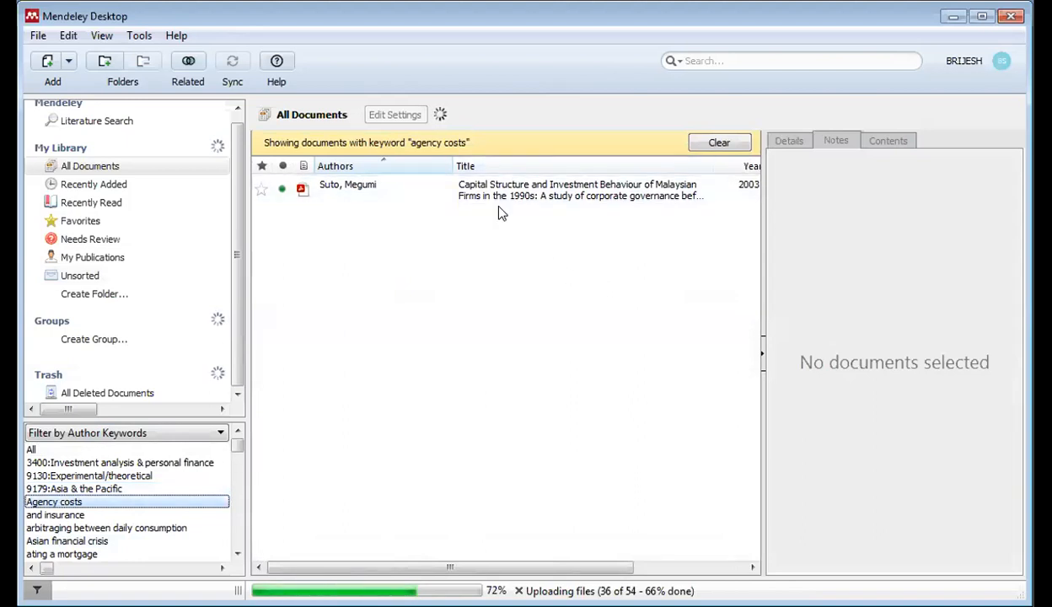
left_click(61, 514)
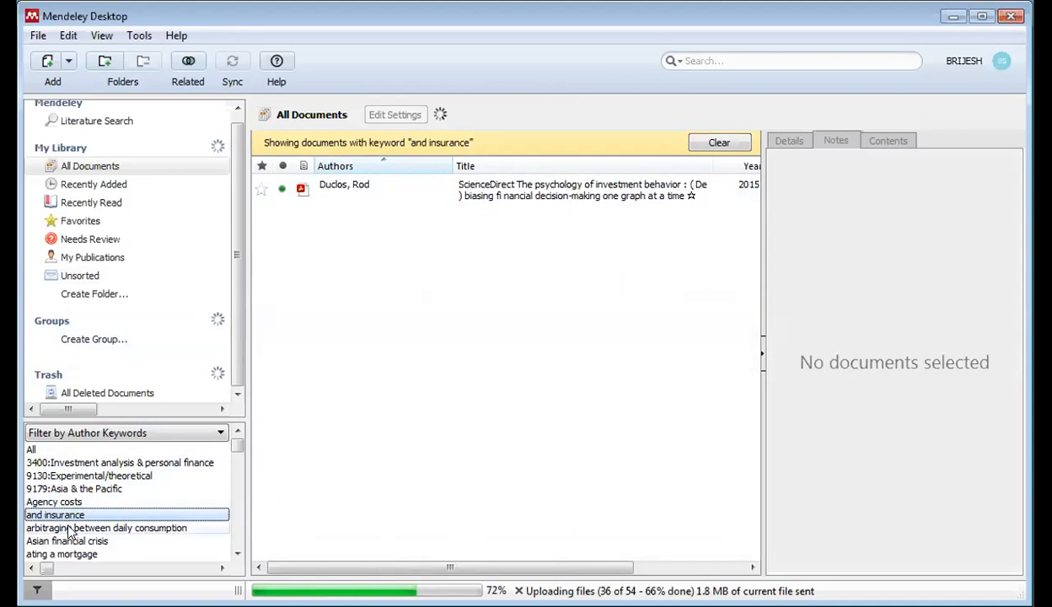
left_click(70, 528)
scroll(134, 526, "down", 3)
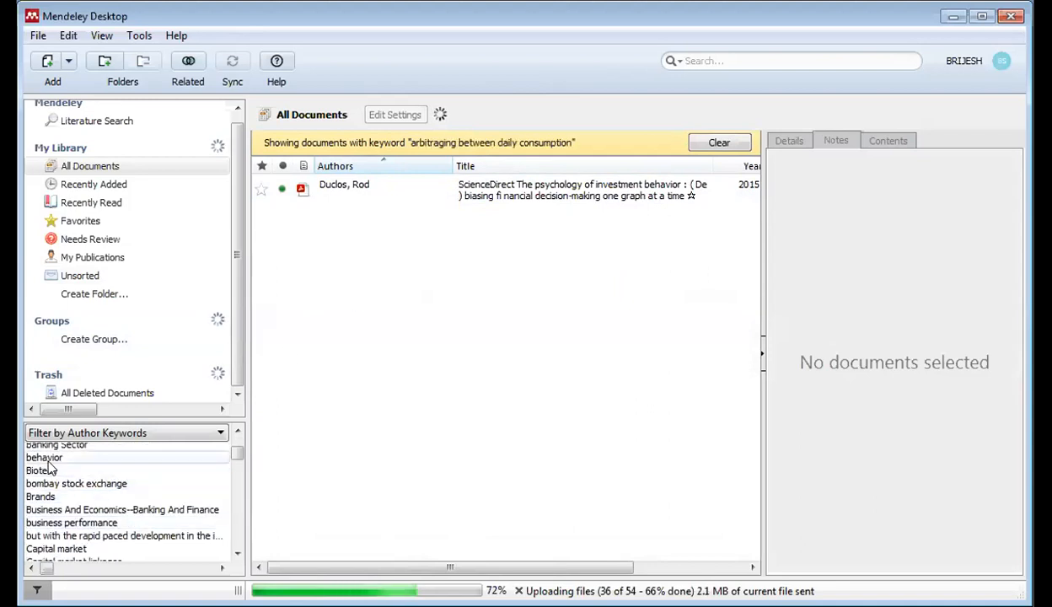
left_click(48, 460)
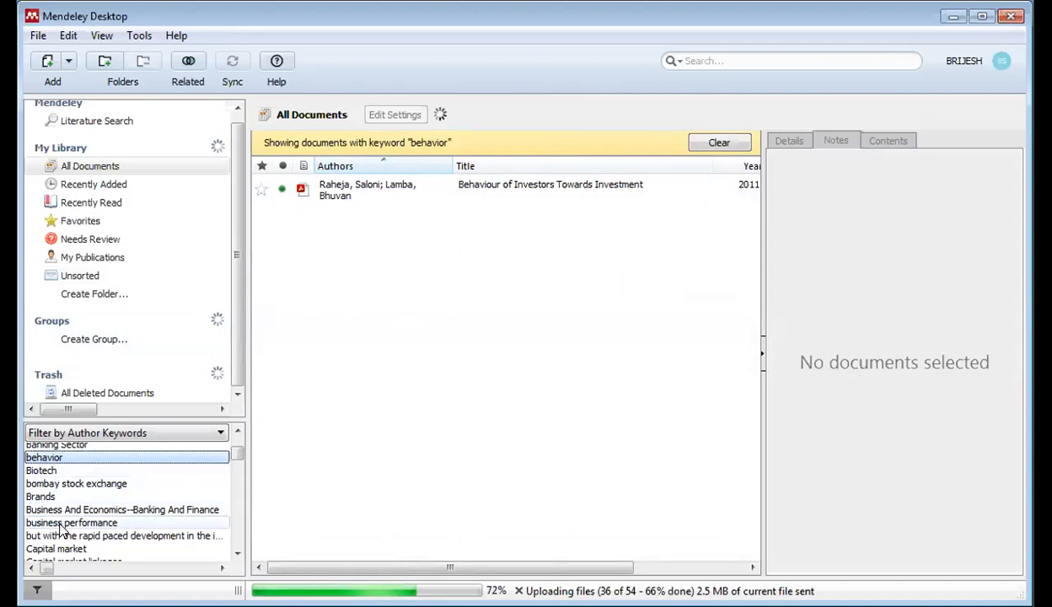
scroll(143, 470, "down", 3)
scroll(144, 470, "up", 5)
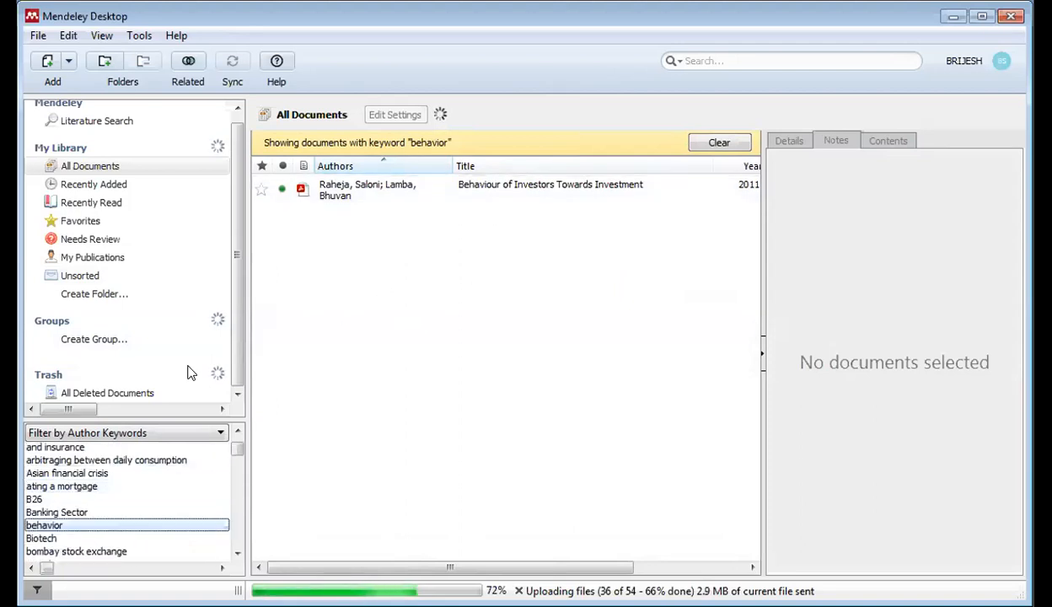
Switch the filter to authors and show the documents of three individual authors one after another.
left_click(126, 433)
left_click(80, 460)
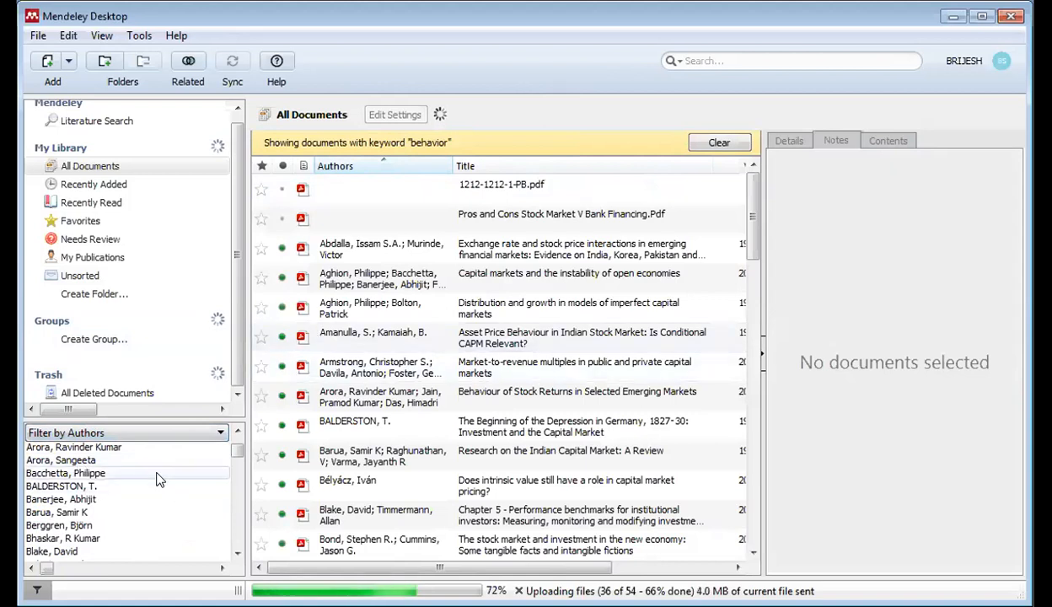
left_click(95, 449)
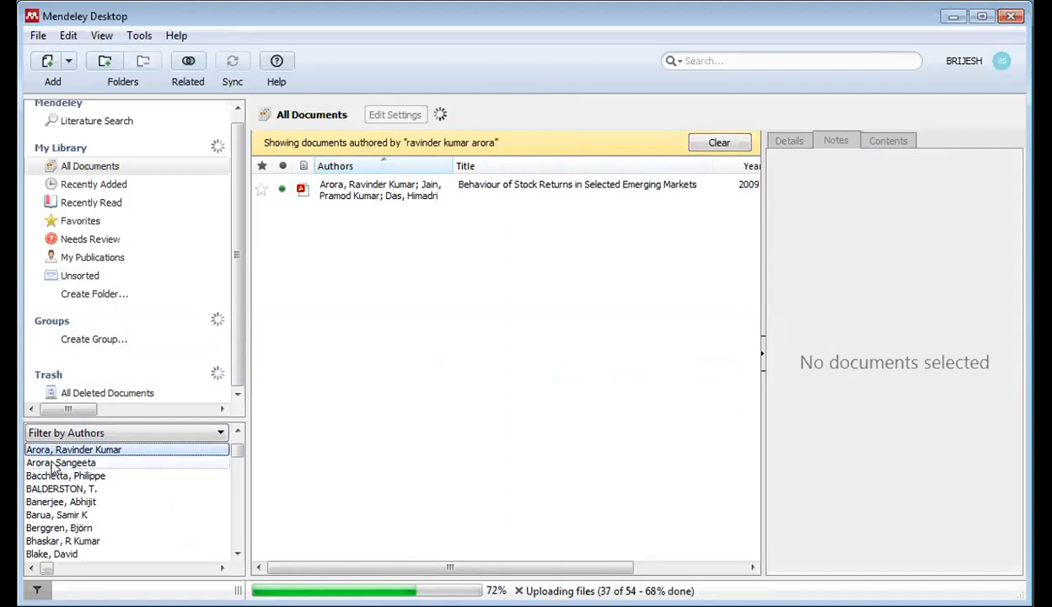
left_click(54, 462)
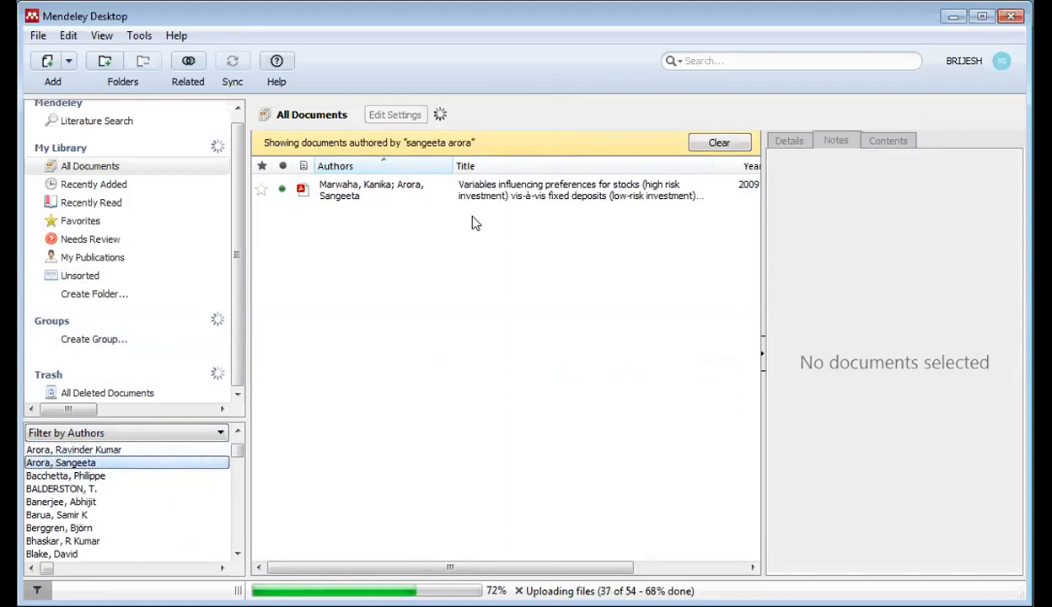
left_click(44, 515)
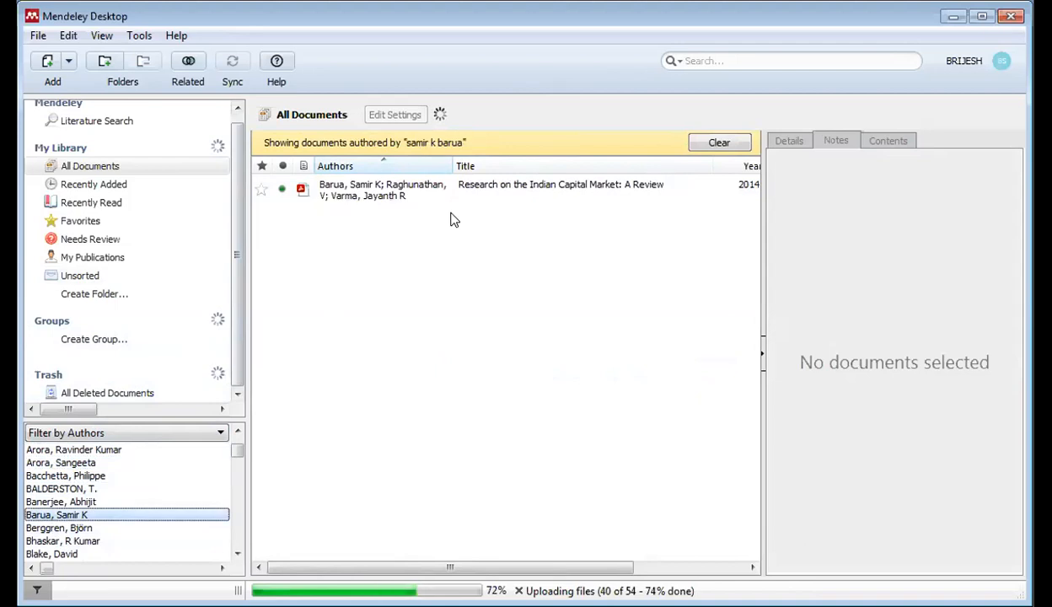
scroll(162, 476, "down", 8)
scroll(158, 476, "up", 10)
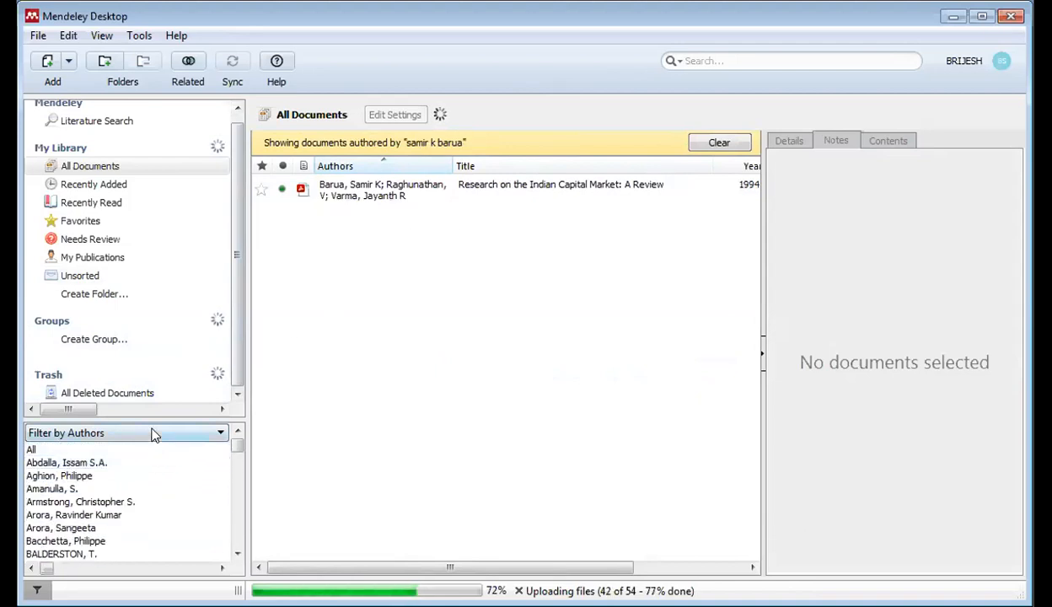
Set the library filter back to author keywords and browse the first keywords in the list.
left_click(154, 433)
left_click(124, 447)
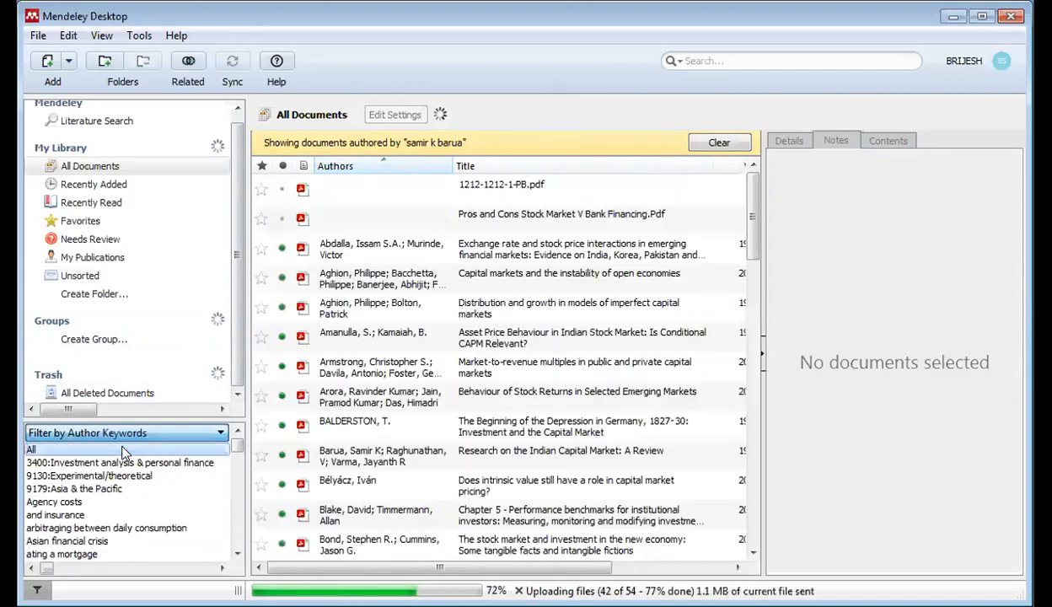
scroll(103, 456, "down", 3)
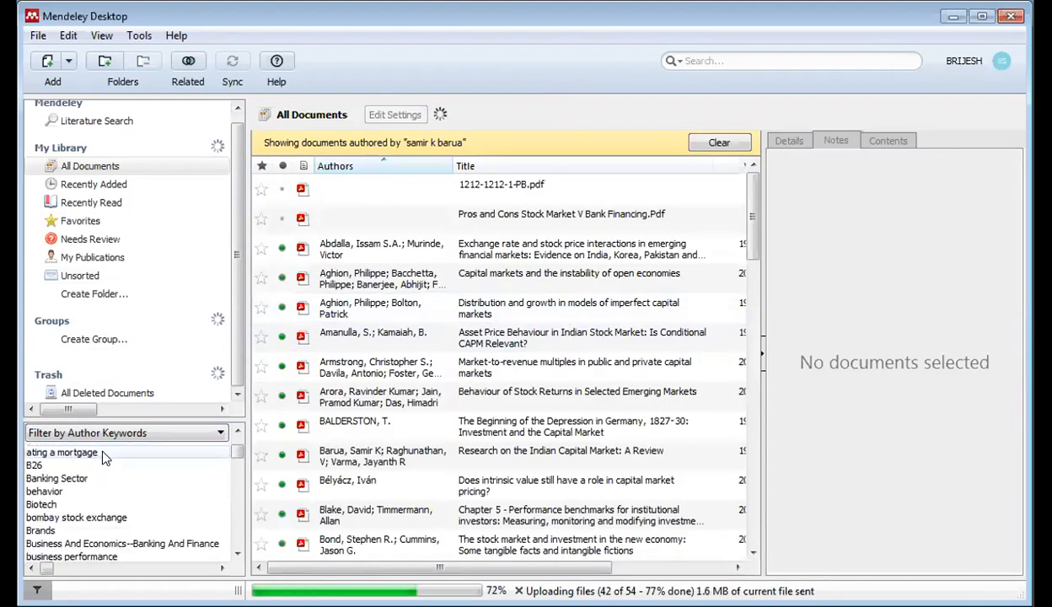
scroll(99, 455, "up", 3)
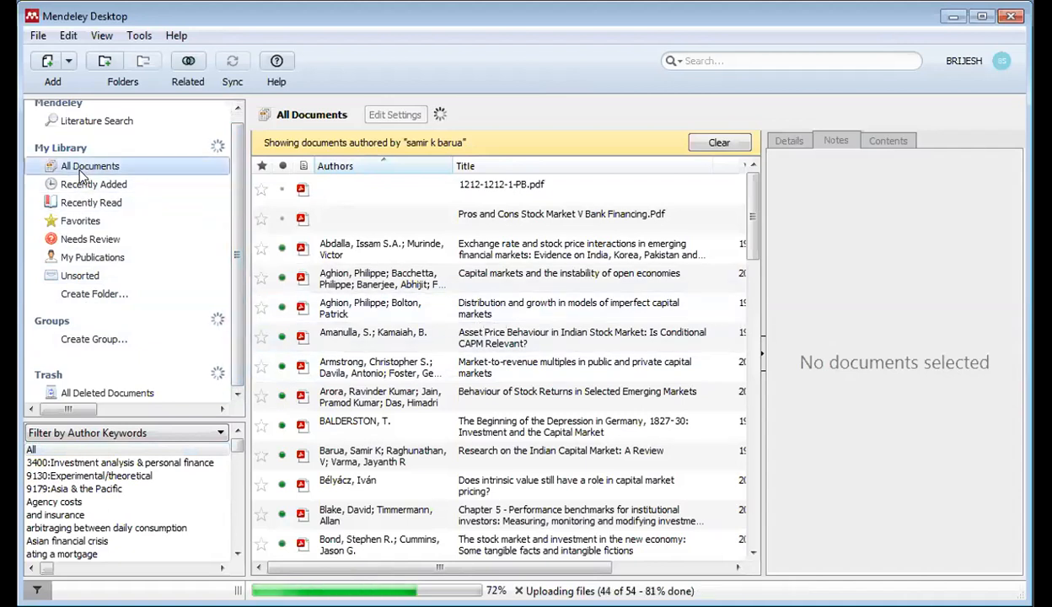
View the Literature Search page and return to All Documents.
scroll(97, 181, "up", 1)
left_click(96, 129)
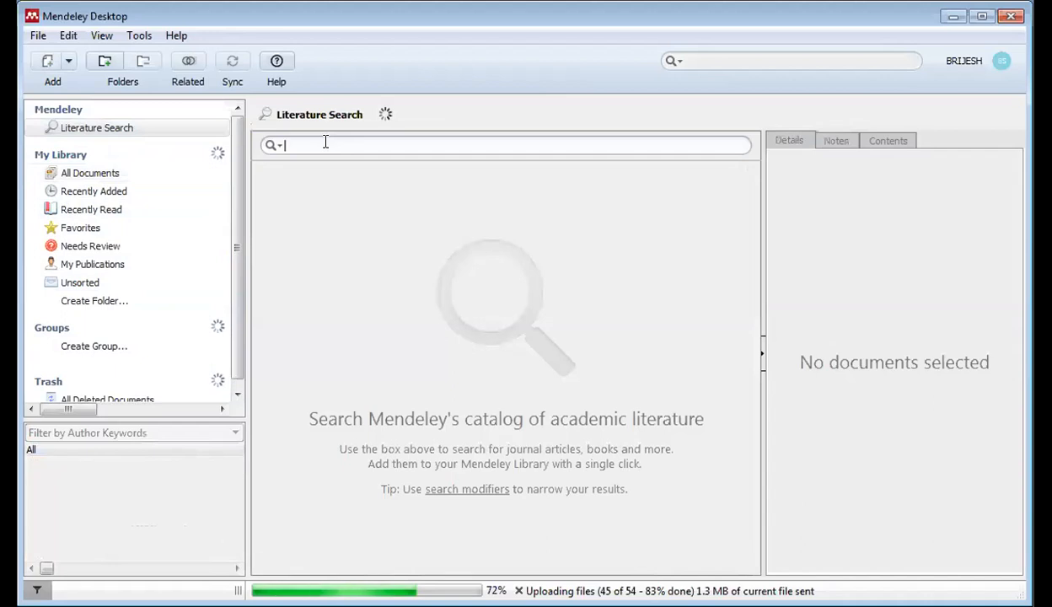
left_click(100, 174)
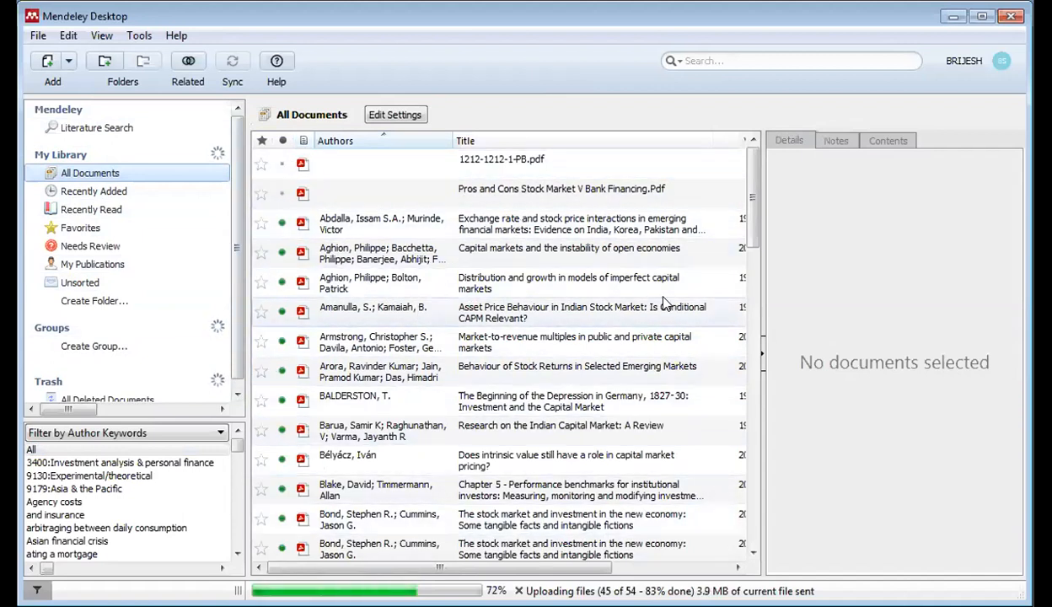
Look through the Recently Added documents and check the Recently Read and Favorites collections.
left_click(95, 192)
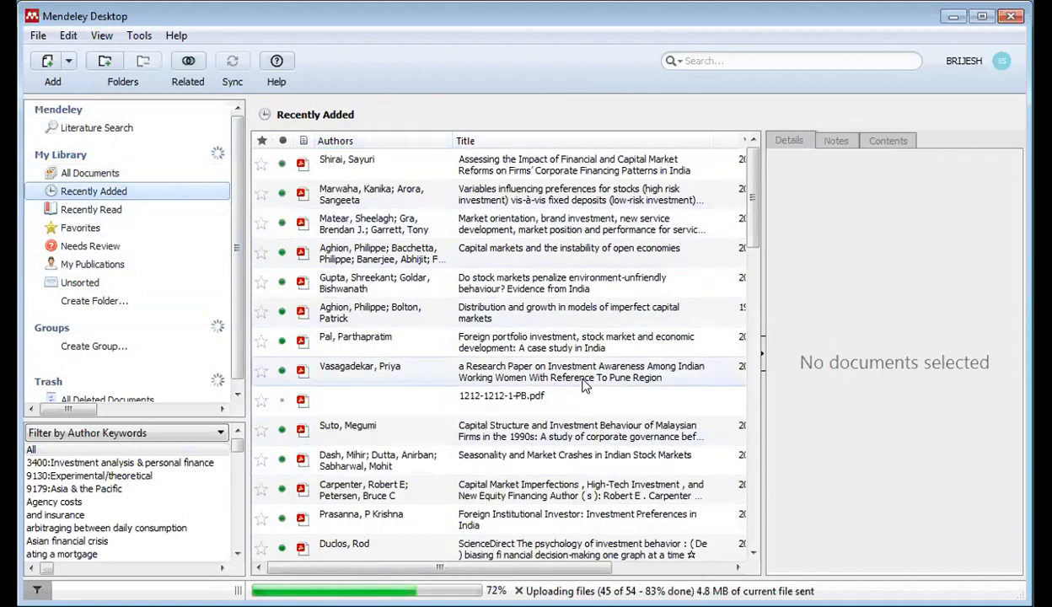
scroll(583, 384, "down", 14)
scroll(578, 385, "up", 9)
scroll(578, 384, "up", 4)
scroll(556, 375, "down", 7)
scroll(531, 369, "up", 8)
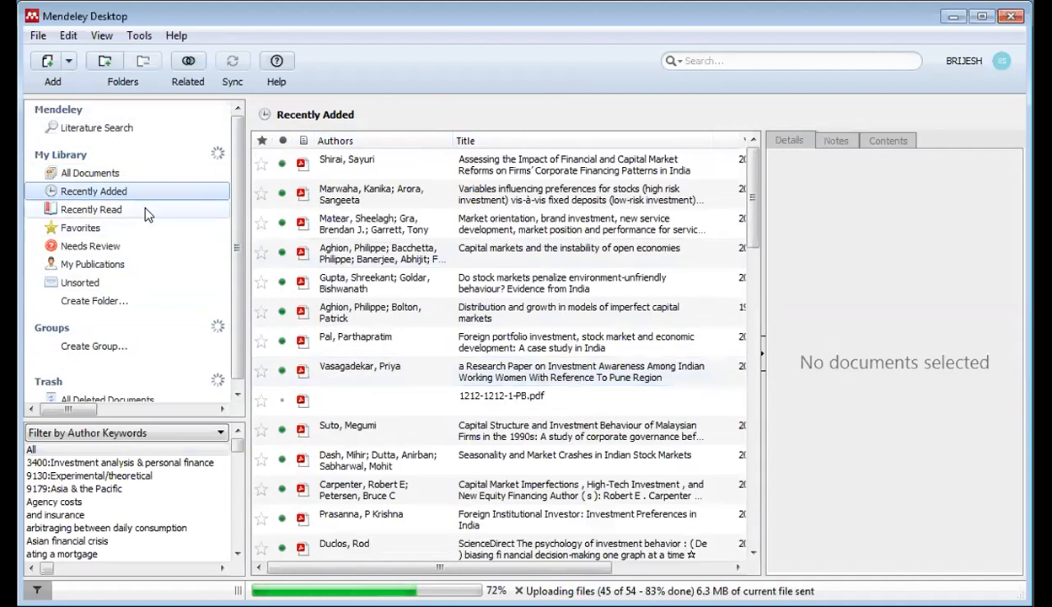
left_click(118, 211)
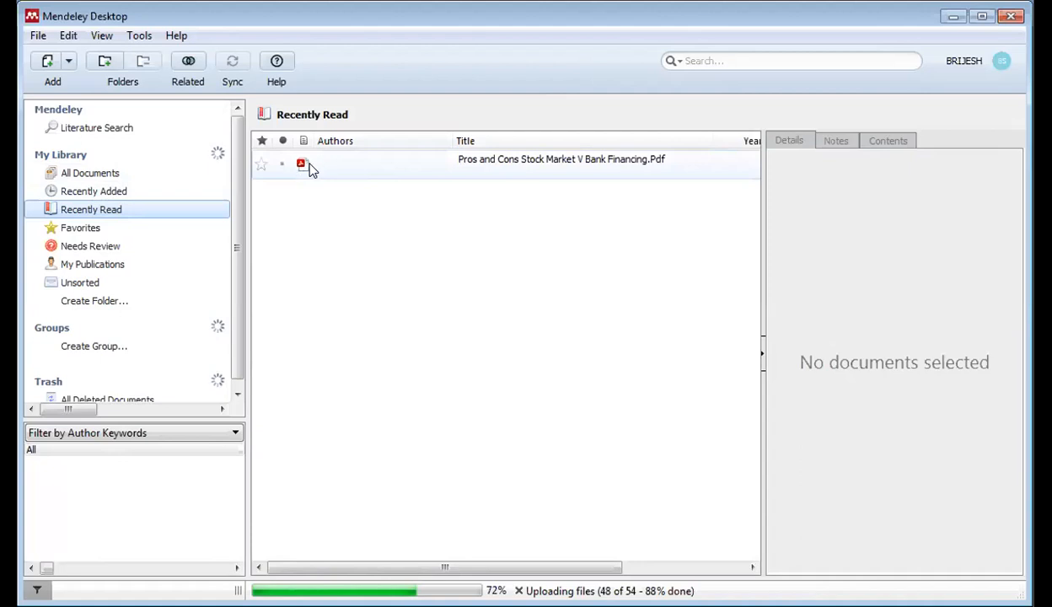
left_click(76, 232)
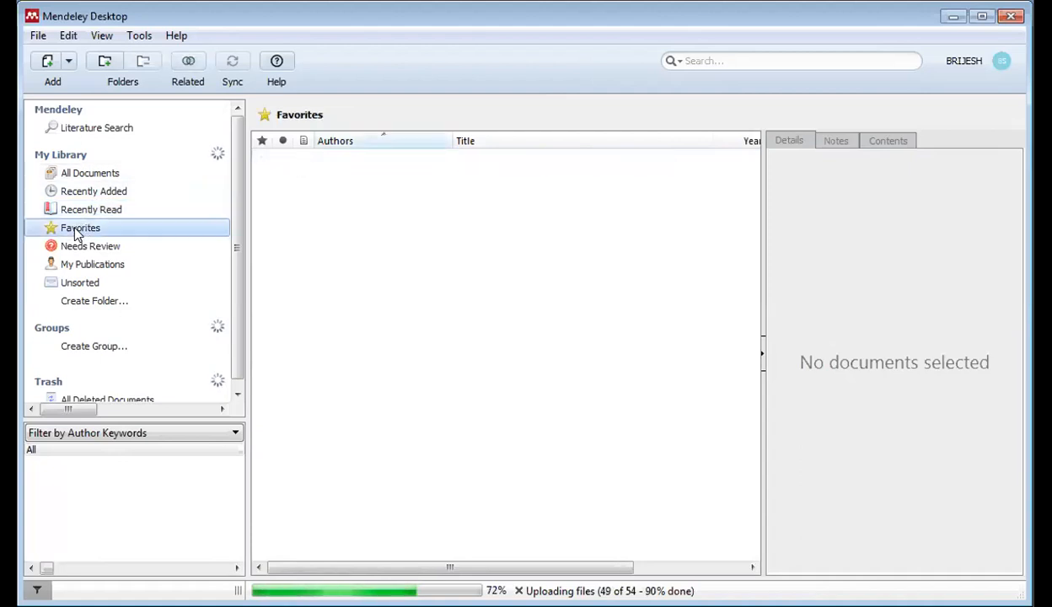
Mark "1212-1212-1-PB.pdf" in All Documents as a favorite and show the Favorites collection.
left_click(74, 175)
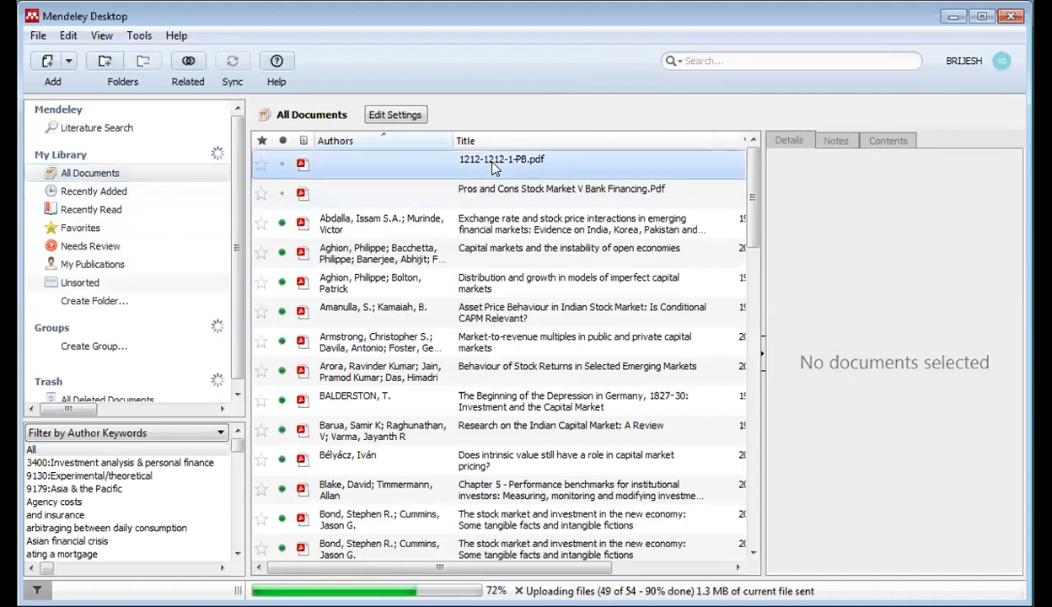
right_click(493, 163)
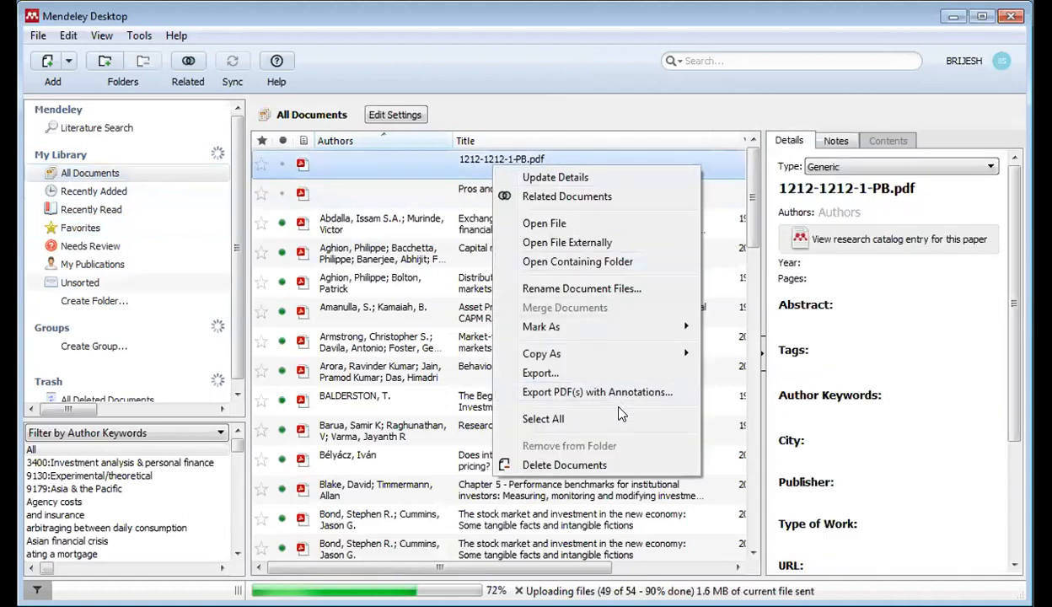
mouse_move(656, 326)
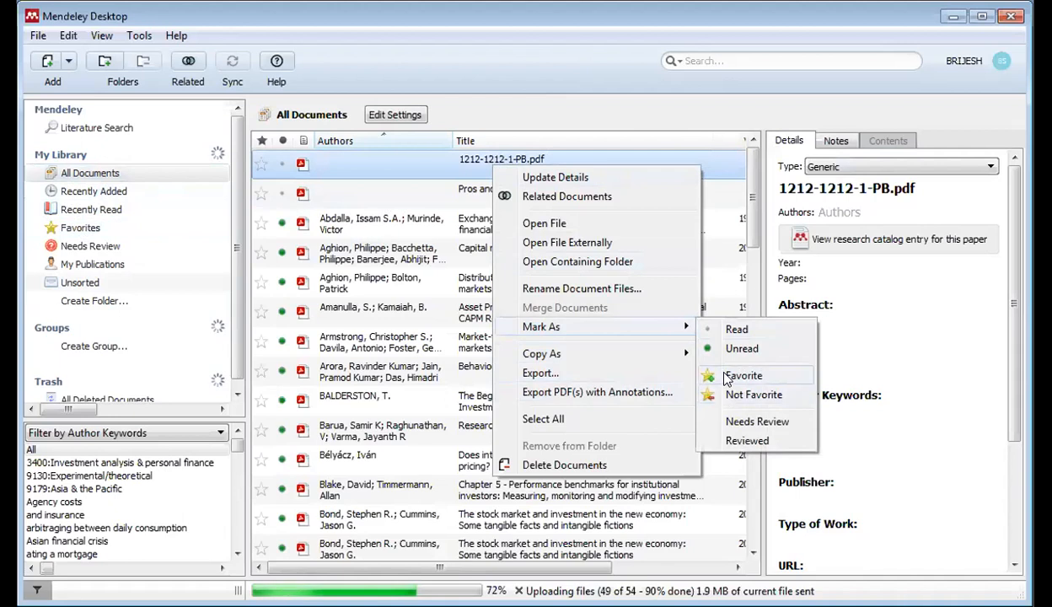
left_click(738, 376)
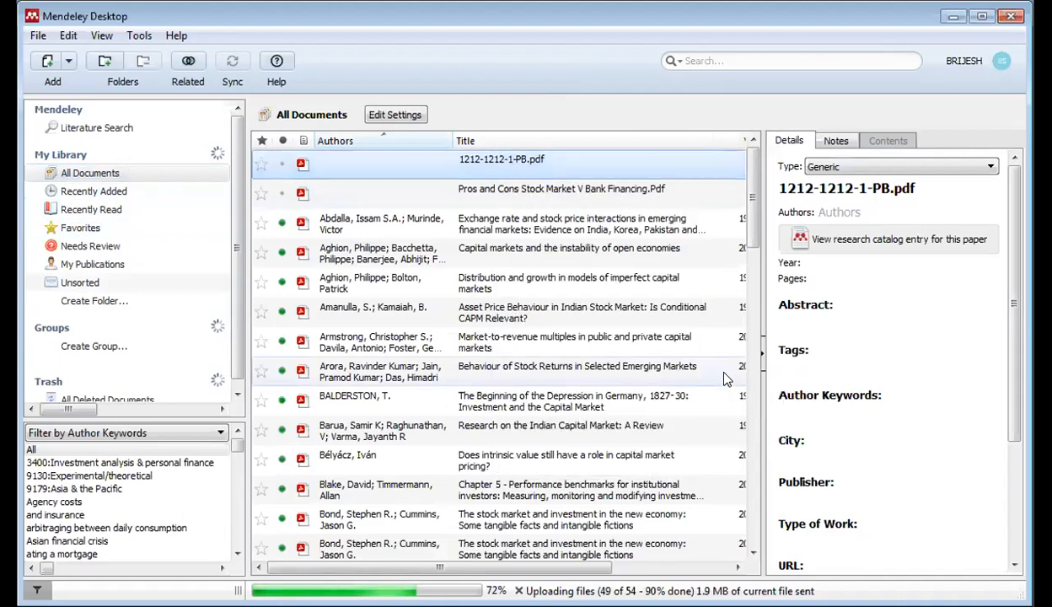
left_click(82, 229)
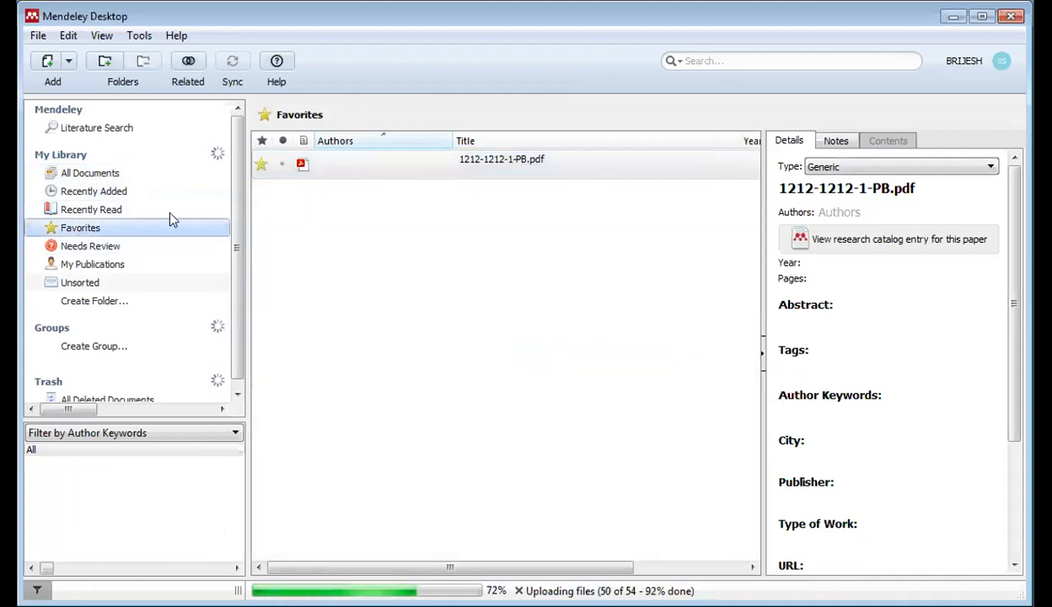
View the Recently Read, My Publications and Needs Review collections of the library.
left_click(89, 209)
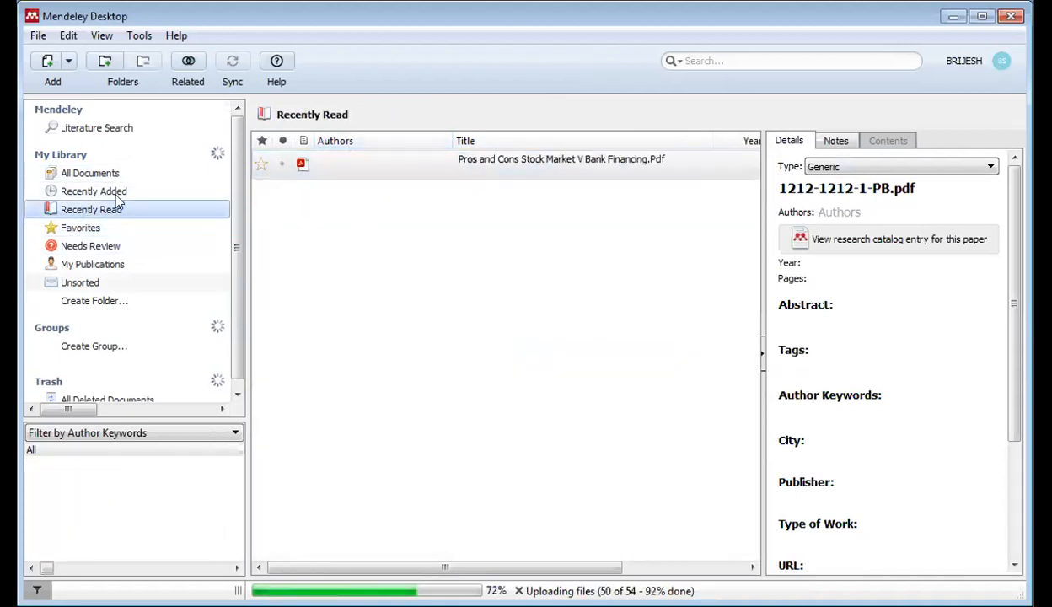
left_click(118, 266)
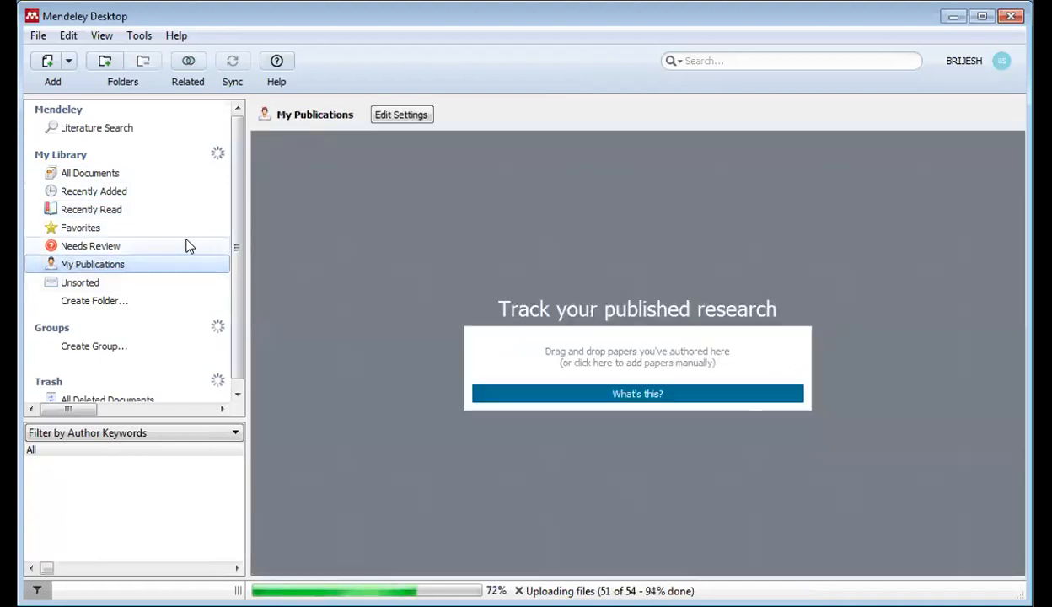
left_click(91, 249)
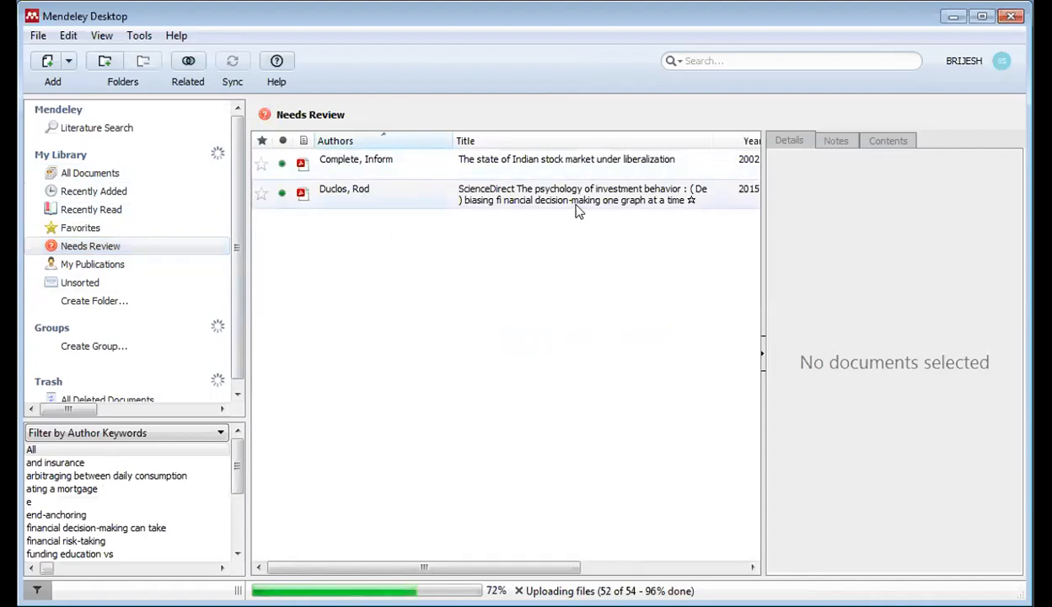
Review the details of "The state of Indian stock market under liberalization" in Needs Review and deselect the entry.
right_click(496, 161)
left_click(445, 303)
left_click(459, 159)
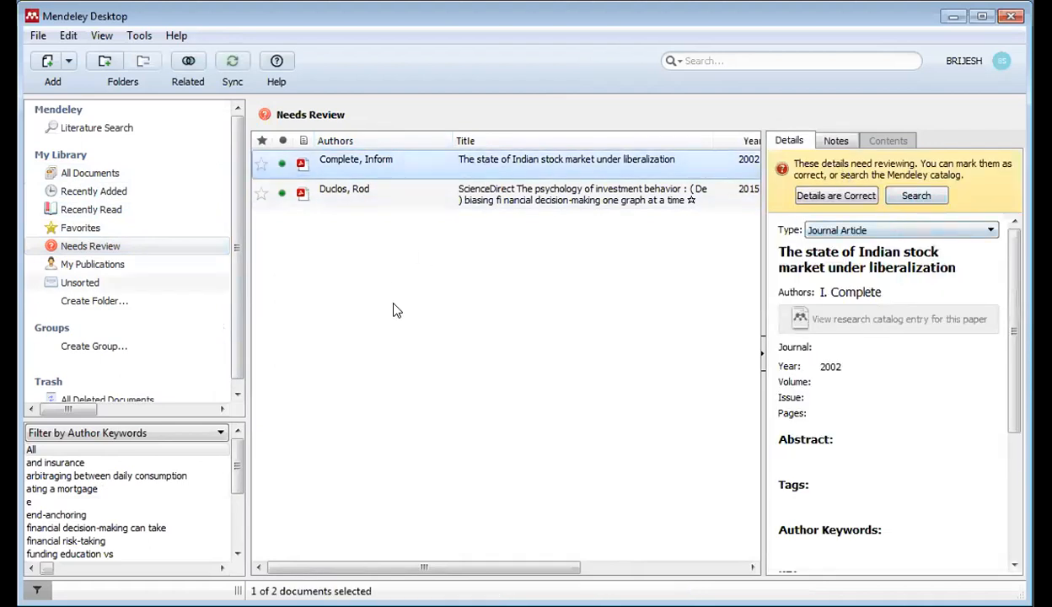
left_click(354, 254)
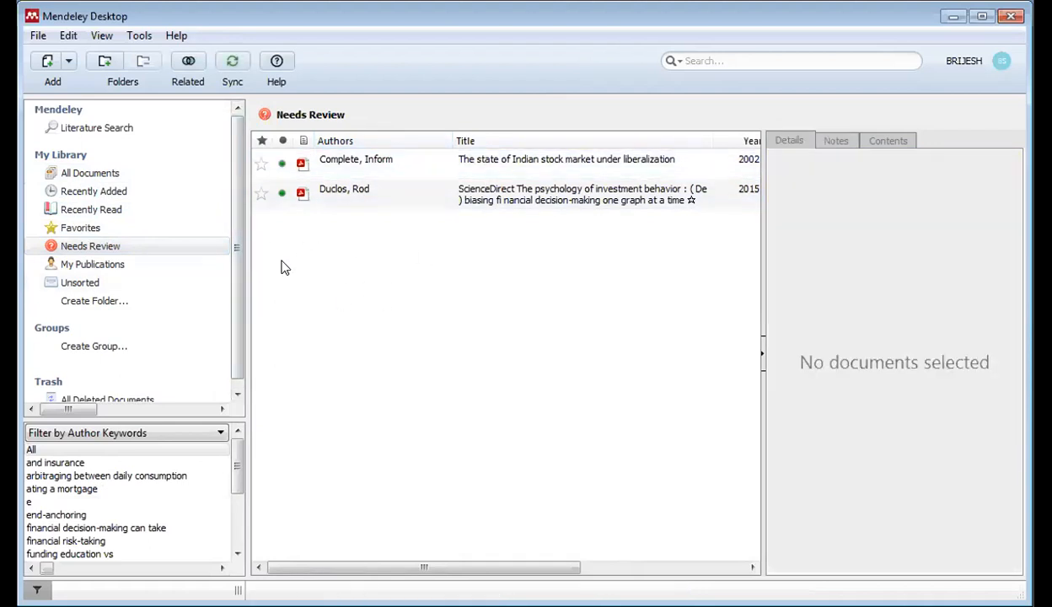
Look through the documents in the Unsorted collection of the library.
left_click(82, 287)
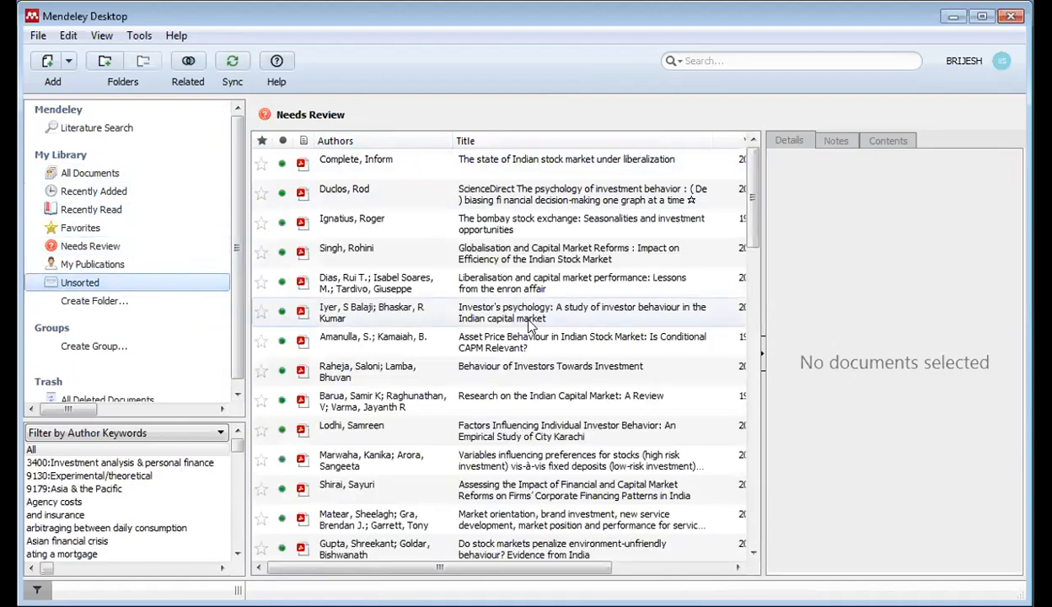
scroll(498, 346, "down", 10)
scroll(489, 345, "up", 10)
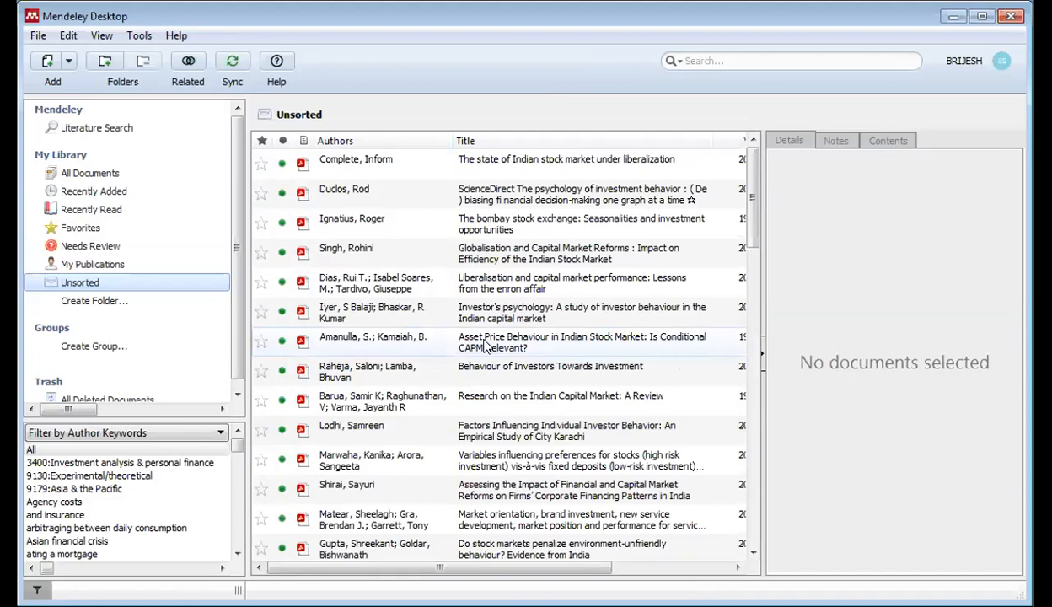
Review the details of the 2004 paper in All Deleted Documents, return to Needs Review and clear the selection.
scroll(139, 309, "down", 1)
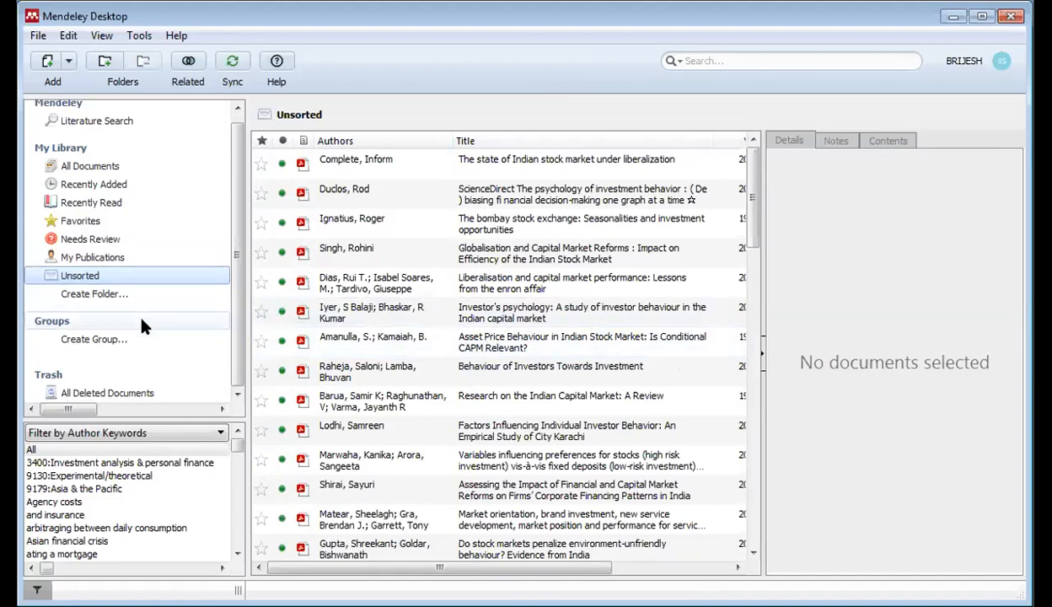
left_click(118, 394)
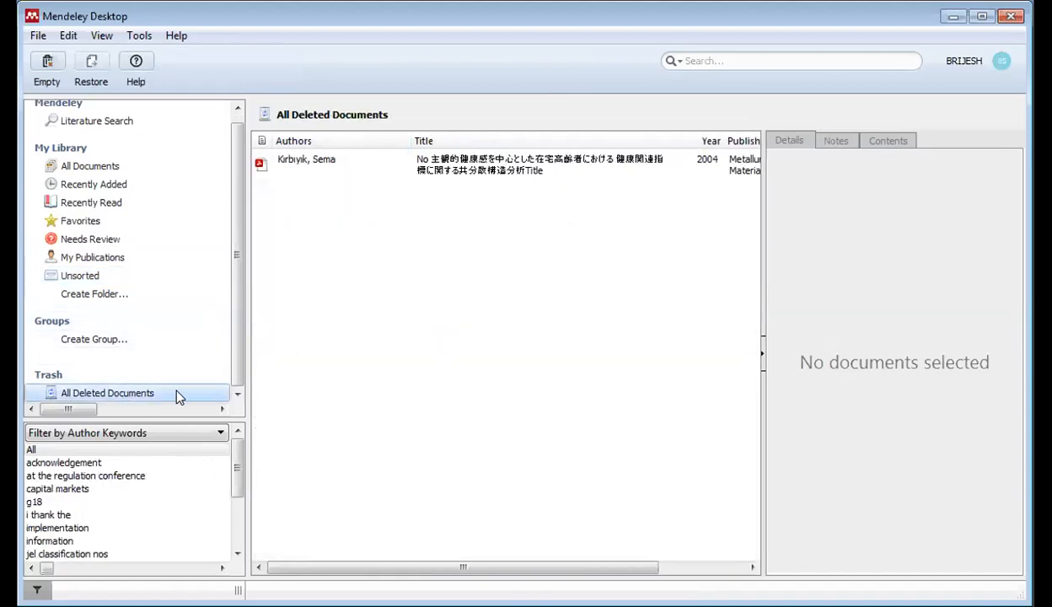
left_click(459, 167)
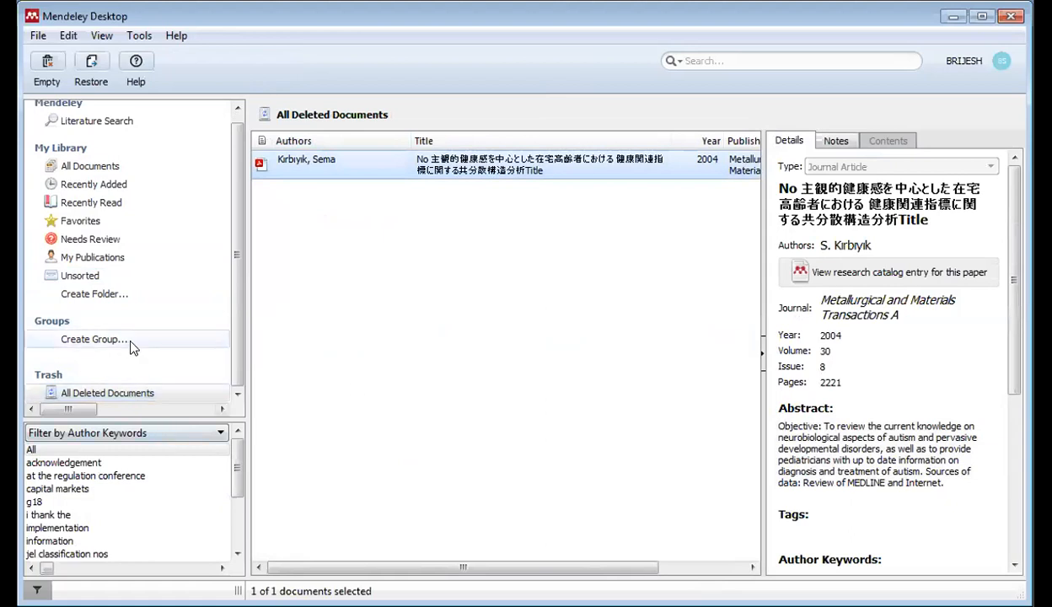
left_click(82, 241)
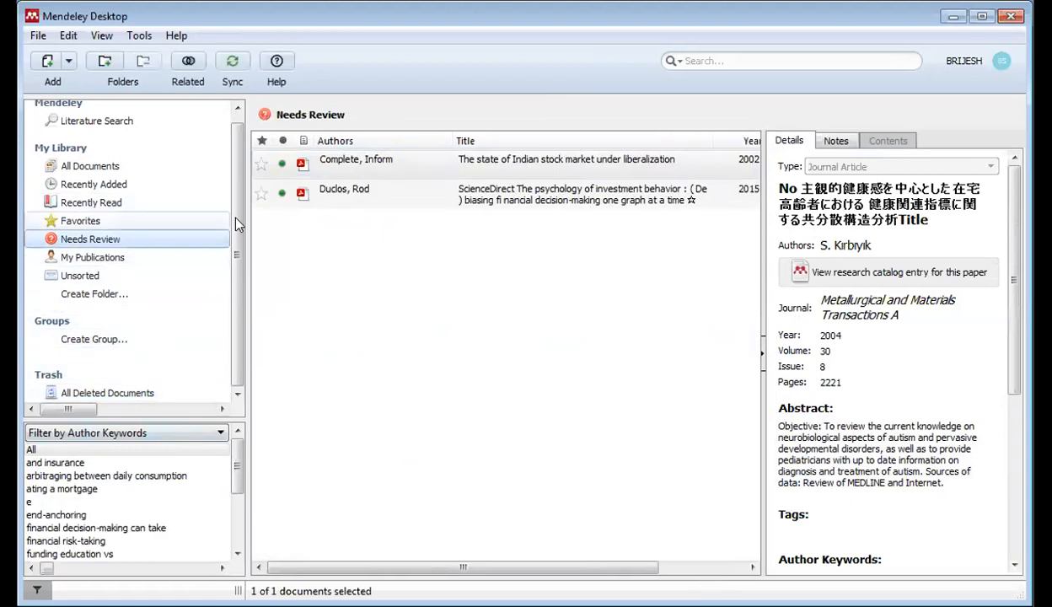
left_click(384, 284)
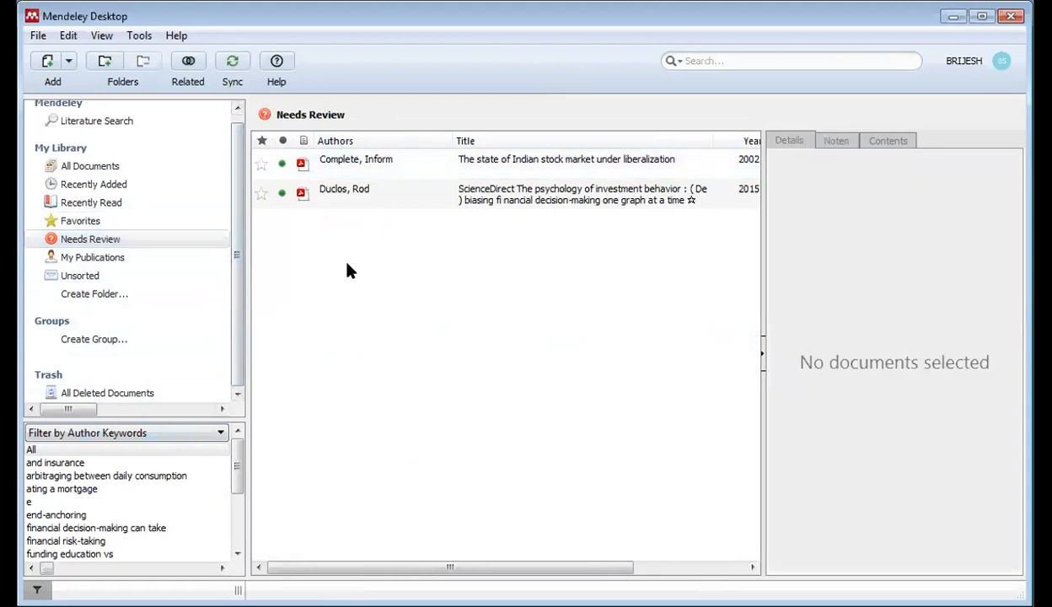
left_click(37, 37)
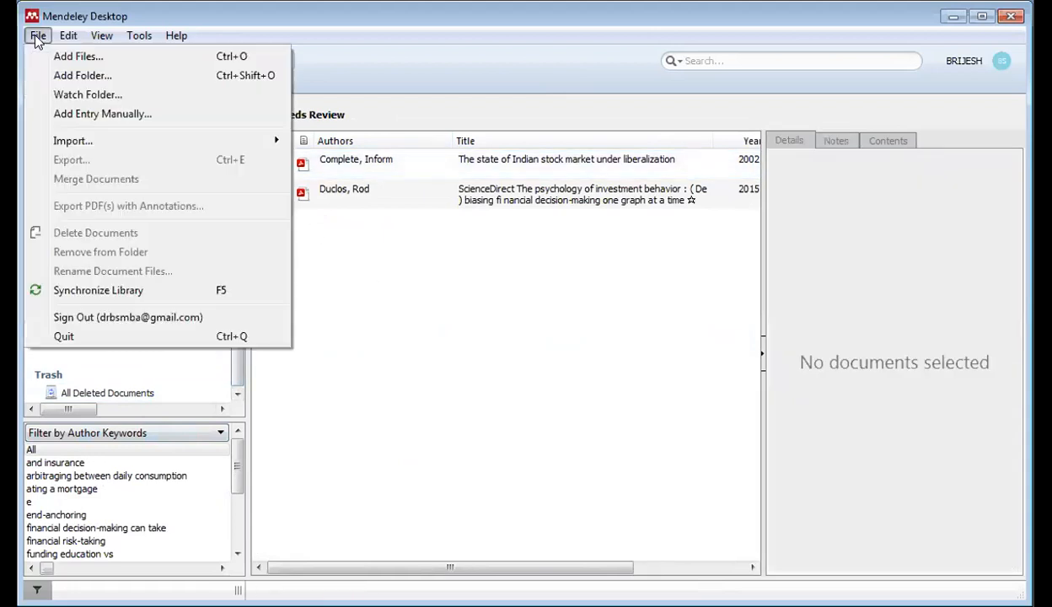
left_click(393, 304)
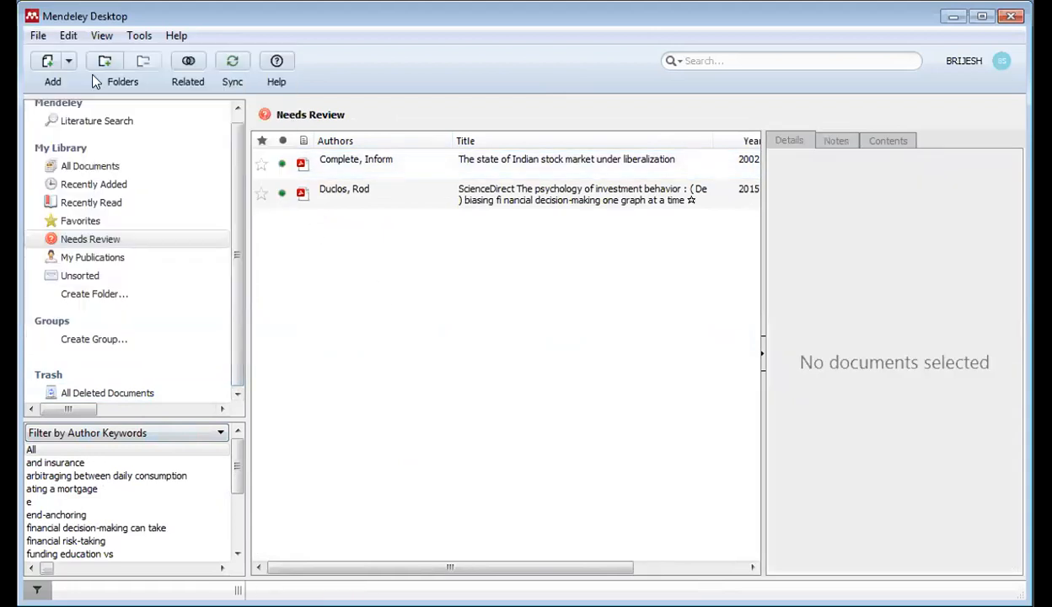
left_click(70, 37)
left_click(427, 364)
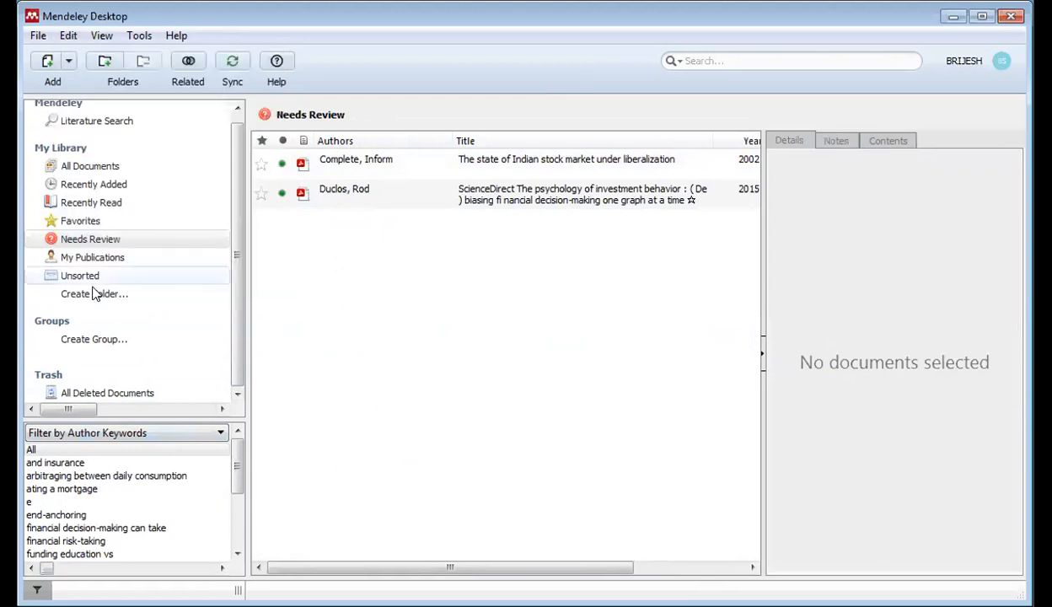
left_click(100, 293)
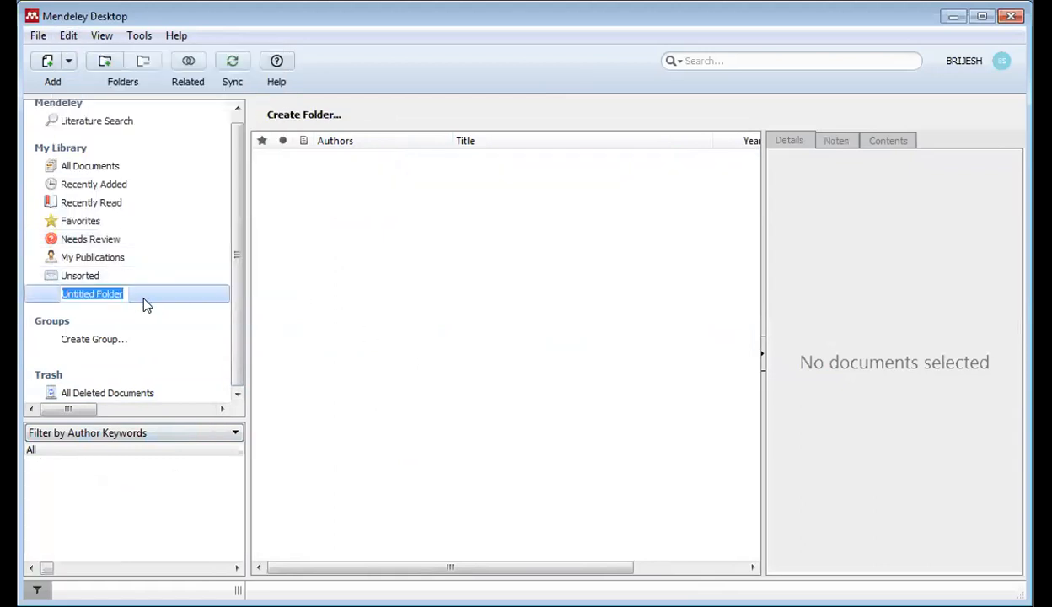
Check the Unsorted collection for duplicates and merge the duplicate set of "The stock market and investment in the new economy: Some tangible facts and intangible fictions".
left_click(91, 281)
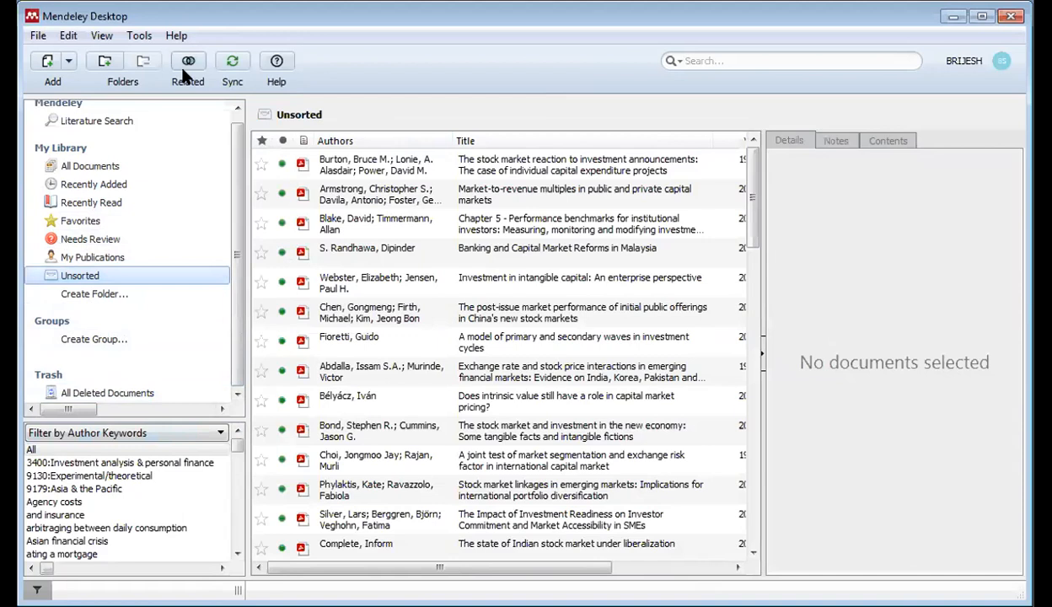
scroll(446, 430, "down", 5)
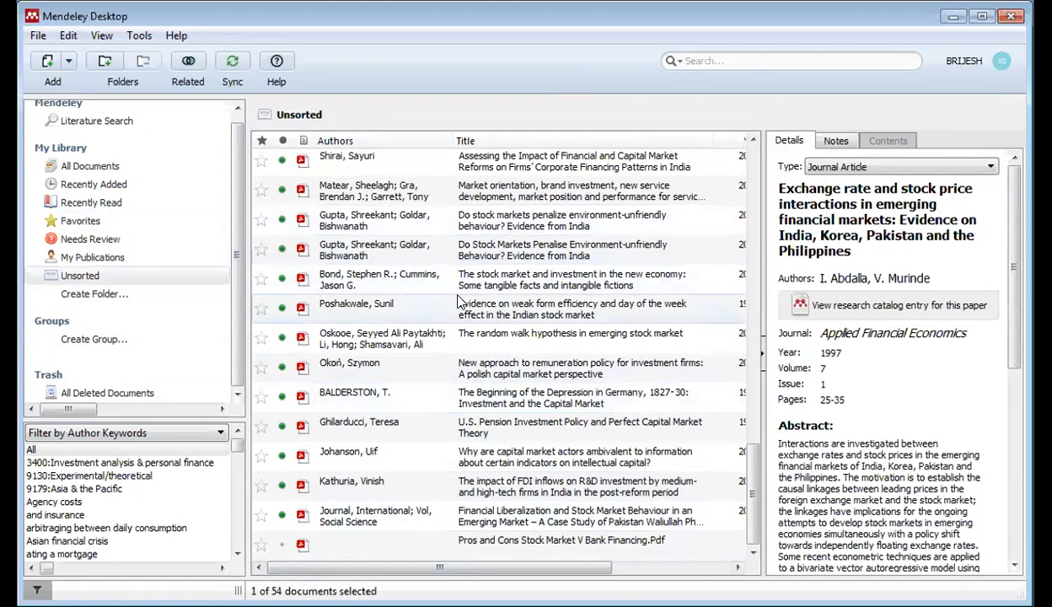
left_click(129, 37)
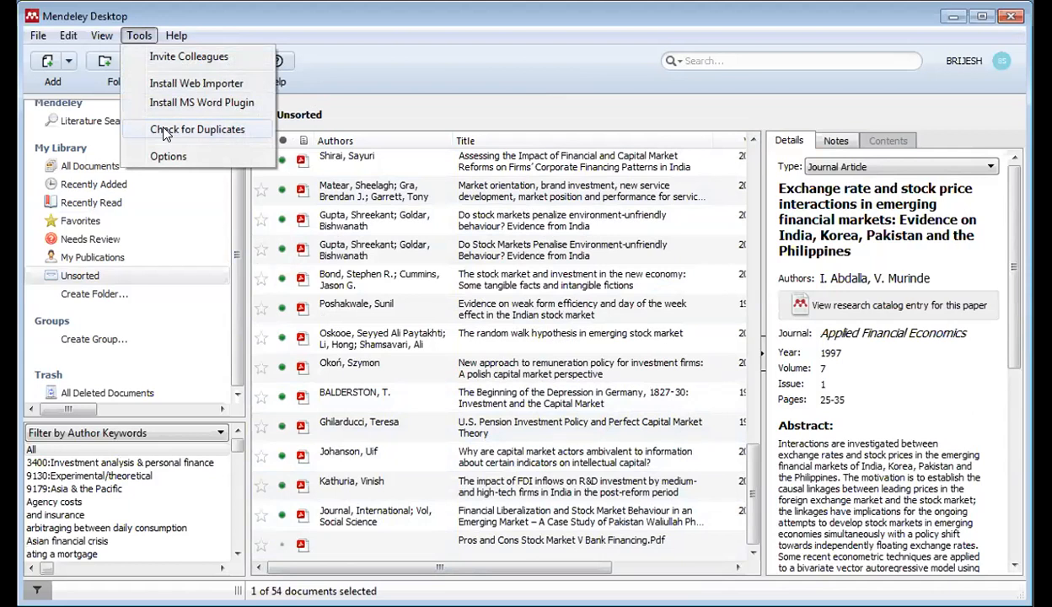
left_click(166, 135)
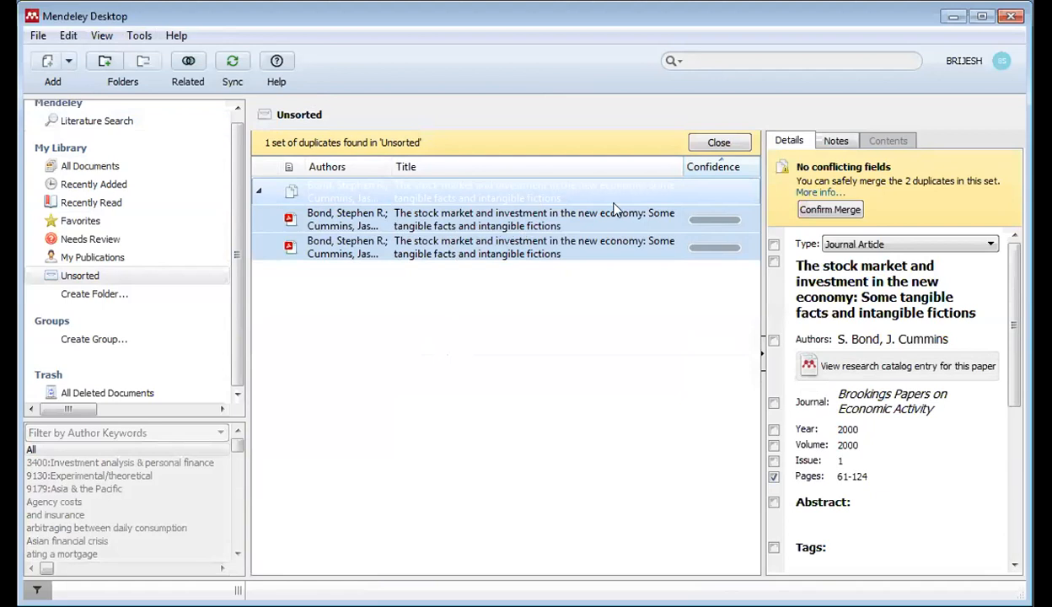
left_click(826, 211)
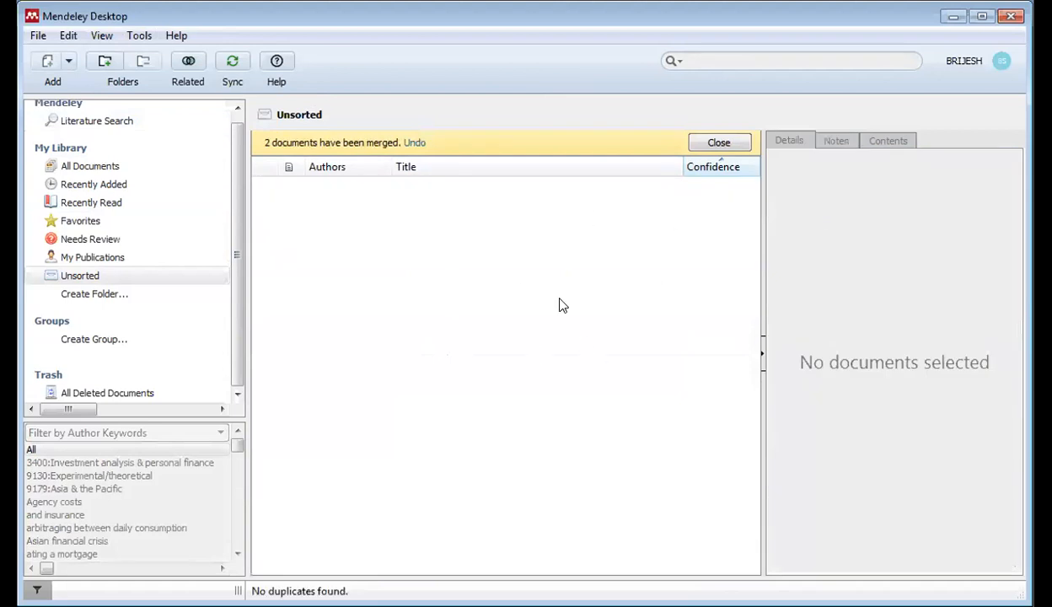
Look at "Seasonality and Market Crashes in Indian Stock Markets" in All Documents and dismiss the merge notice.
left_click(71, 165)
left_click(529, 433)
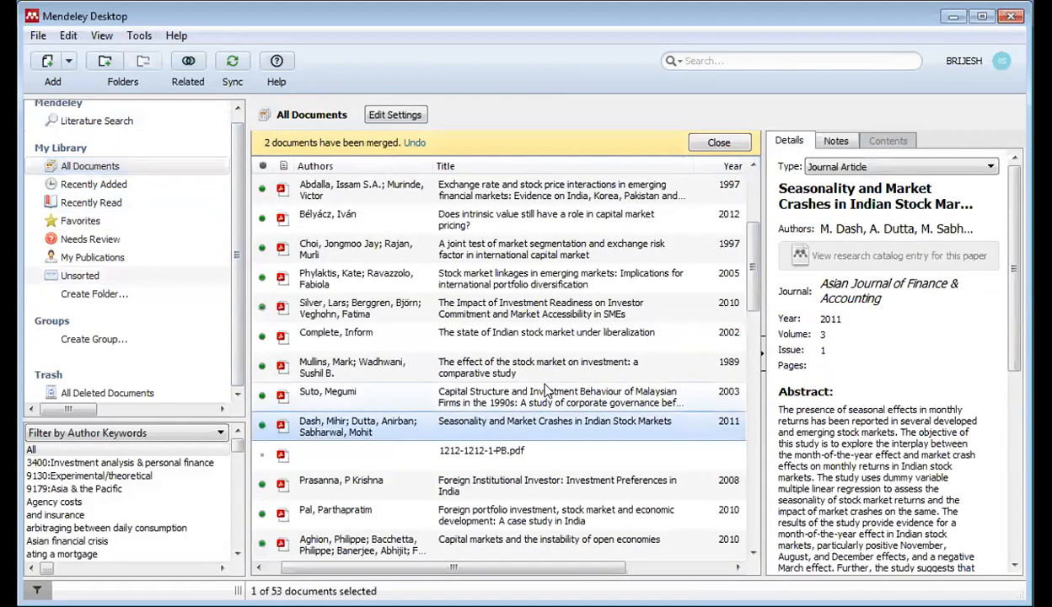
scroll(539, 379, "down", 3)
scroll(527, 370, "up", 1)
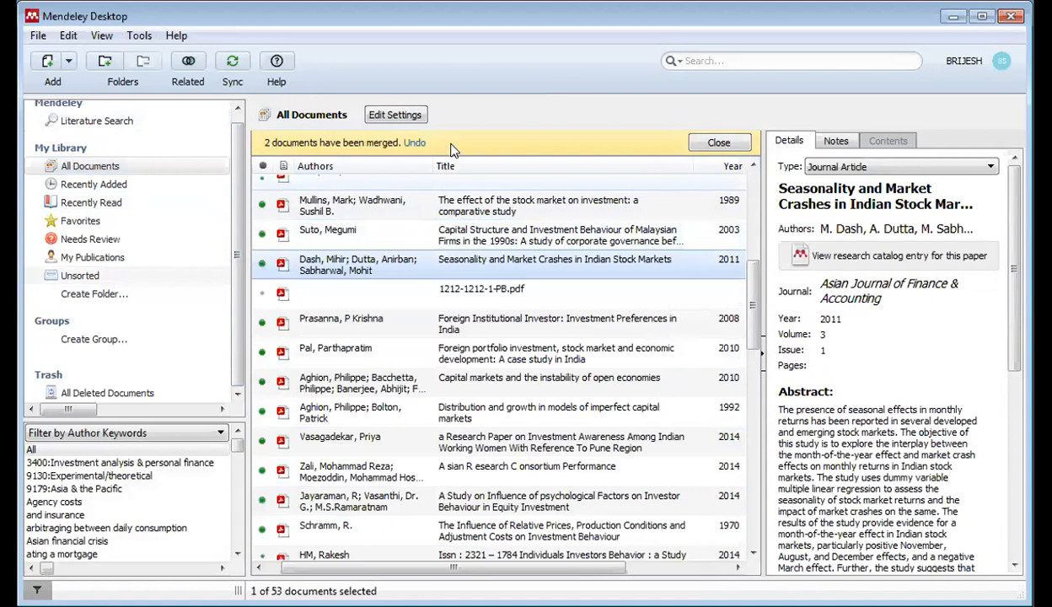
left_click(718, 142)
Look through the All Documents list and select every document in it.
scroll(522, 354, "down", 5)
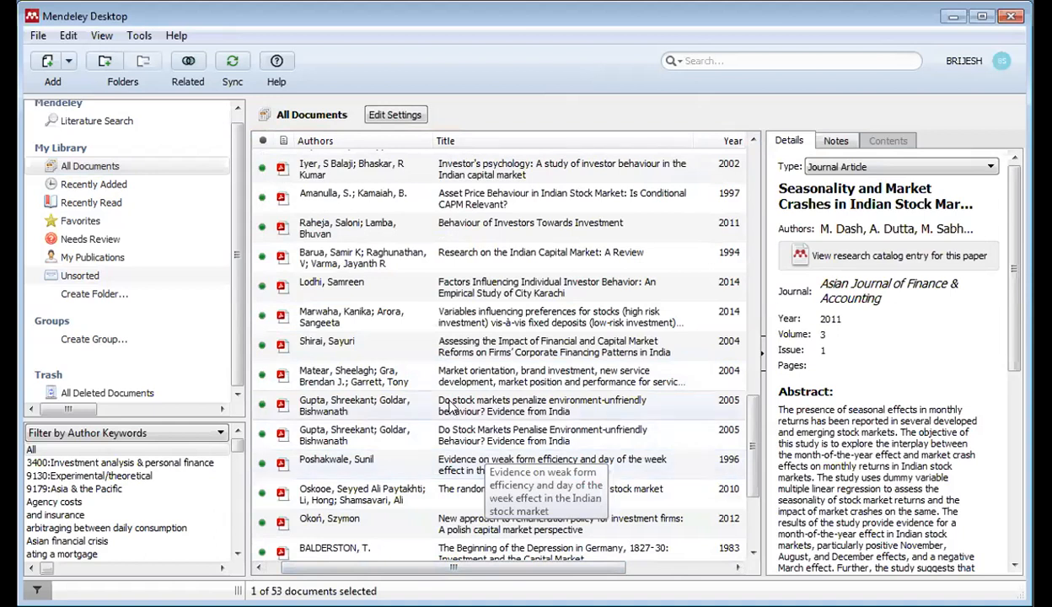
scroll(462, 451, "down", 10)
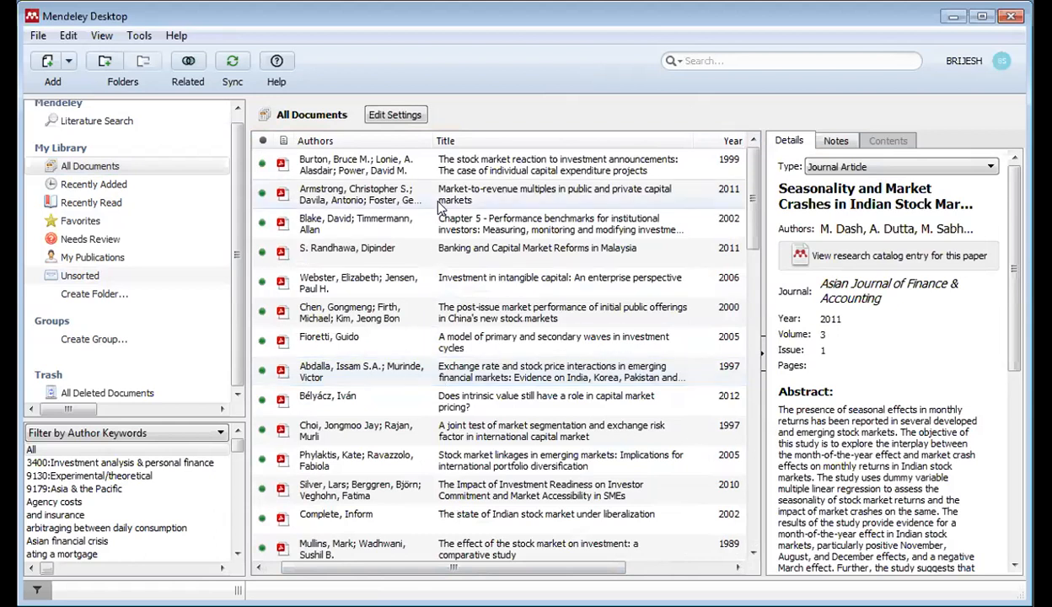
left_click(426, 195)
left_click(503, 275)
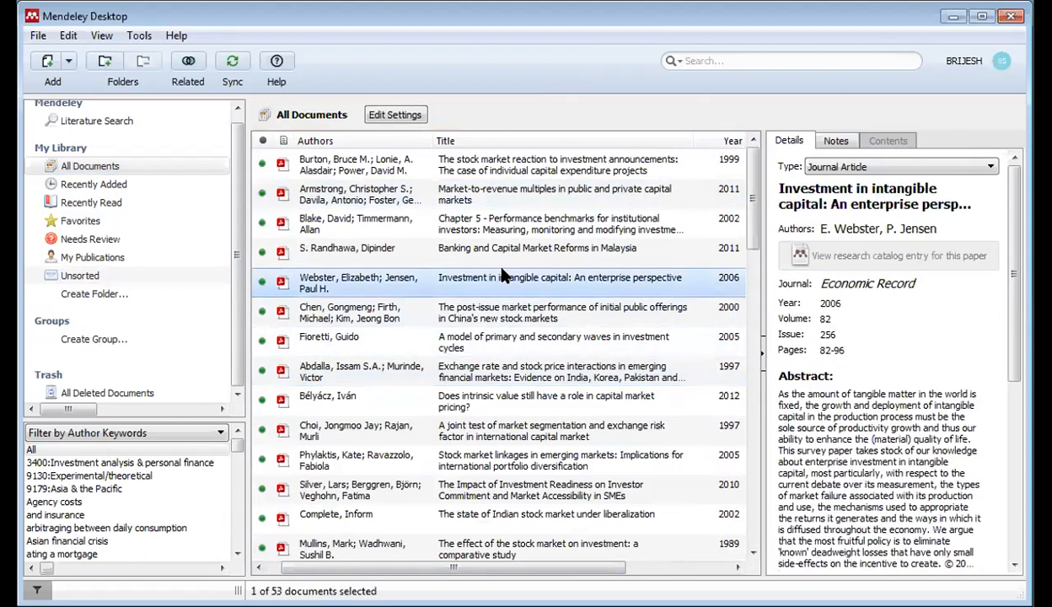
key("ctrl+a")
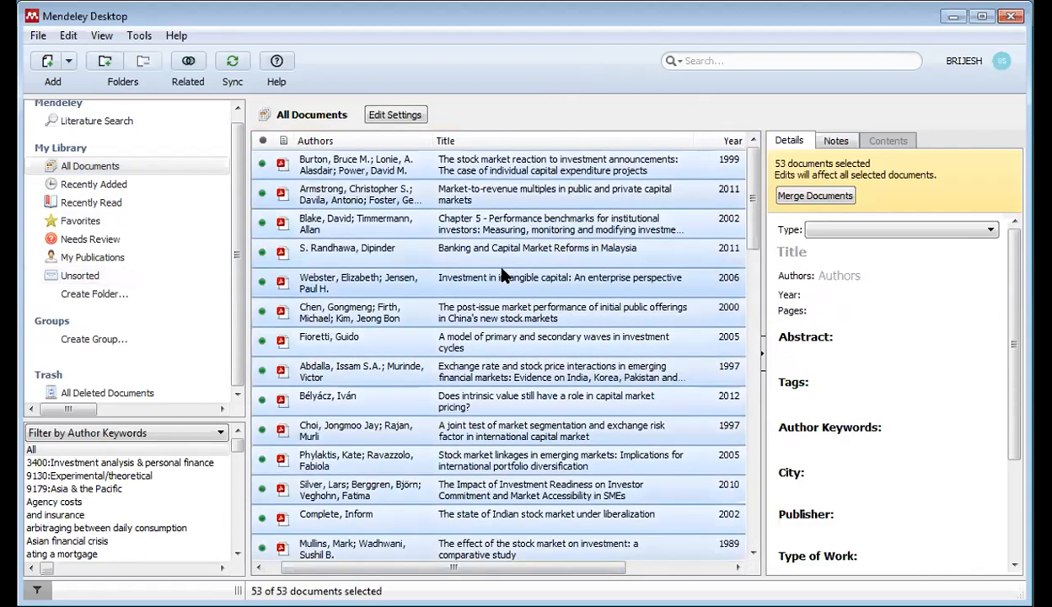
Try the American Political Science Association citation style and switch back to American Psychological Association 6th edition.
left_click(102, 36)
mouse_move(139, 103)
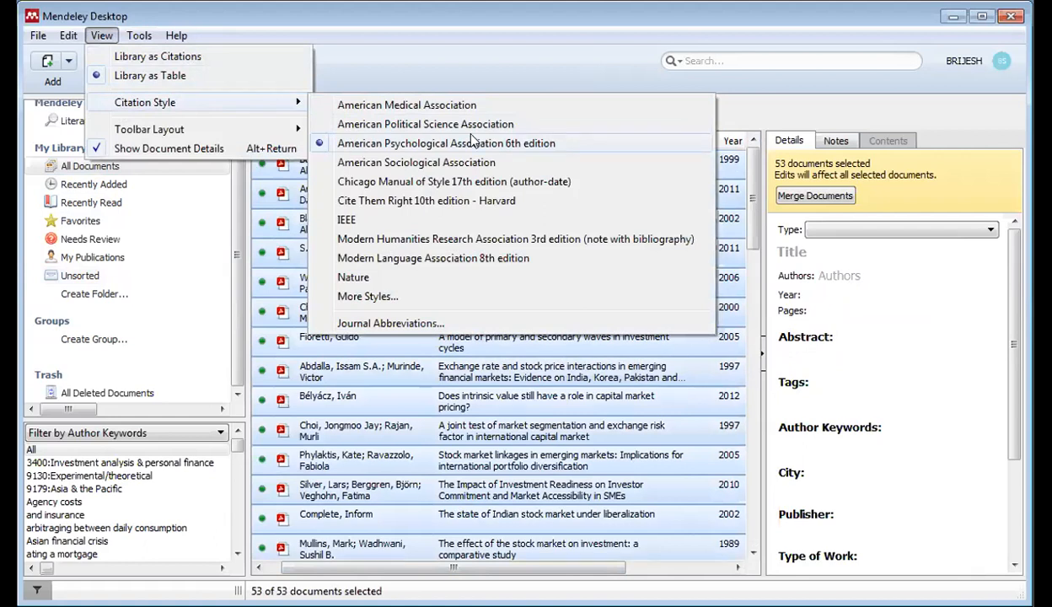
left_click(431, 125)
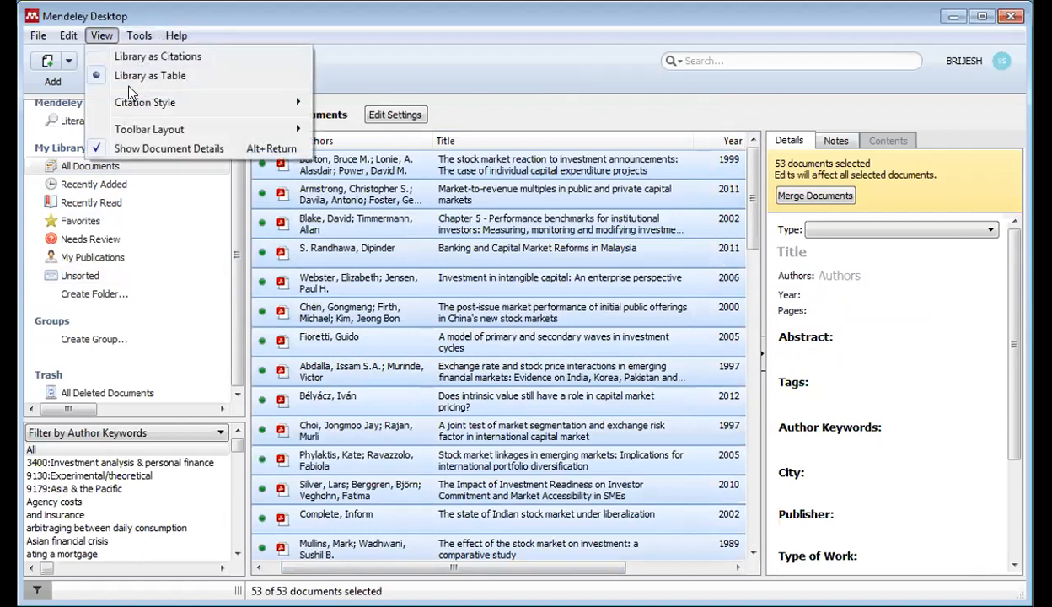
mouse_move(137, 99)
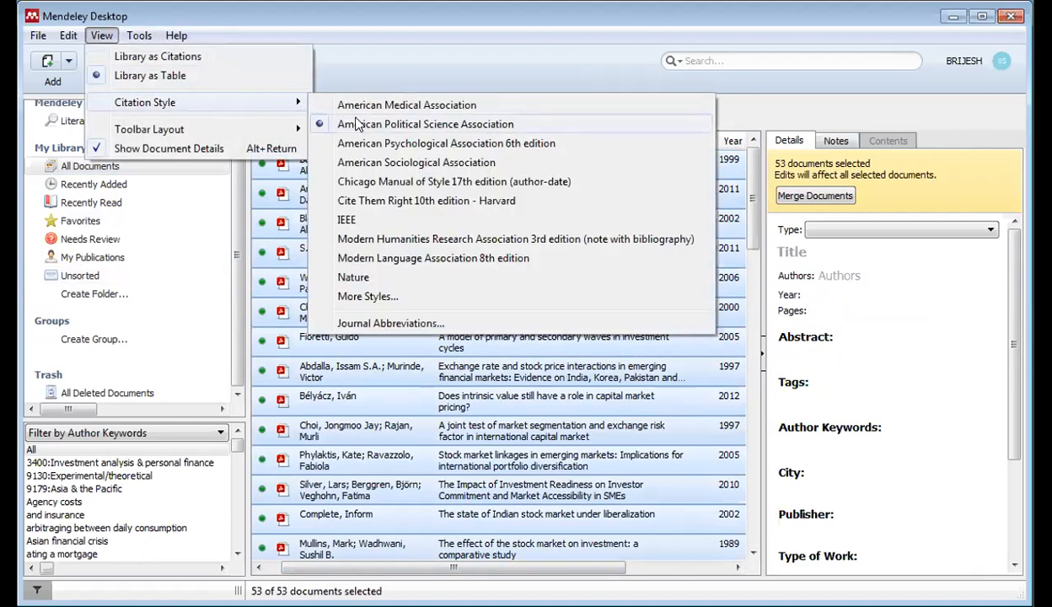
left_click(400, 145)
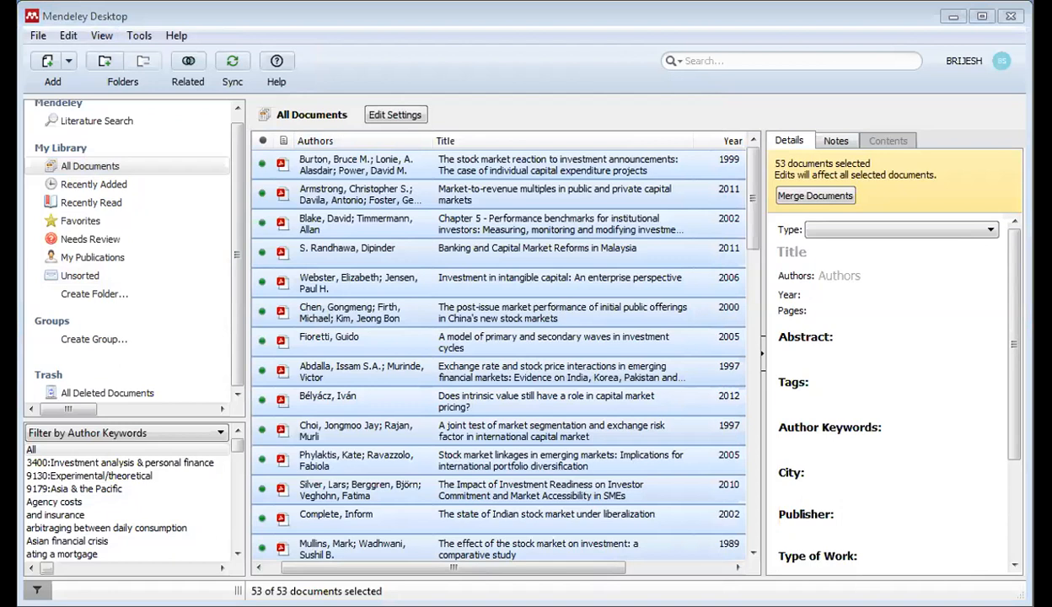
Copy all the selected documents as formatted citations.
right_click(482, 229)
mouse_move(573, 417)
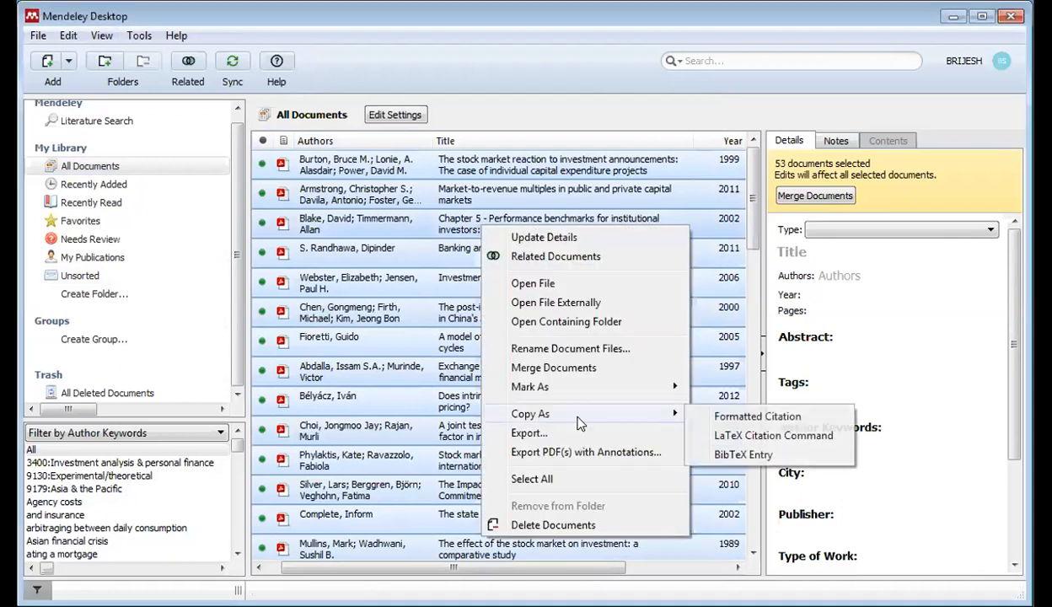
left_click(735, 419)
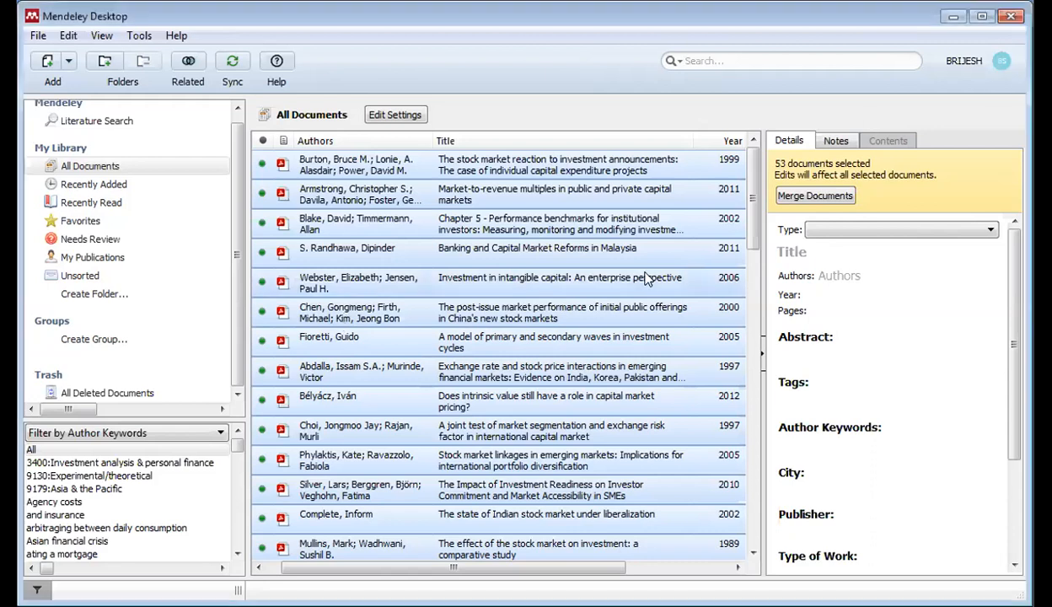
Examine the end of the document list and the general notes of the selected documents, and return to their details.
scroll(530, 295, "down", 12)
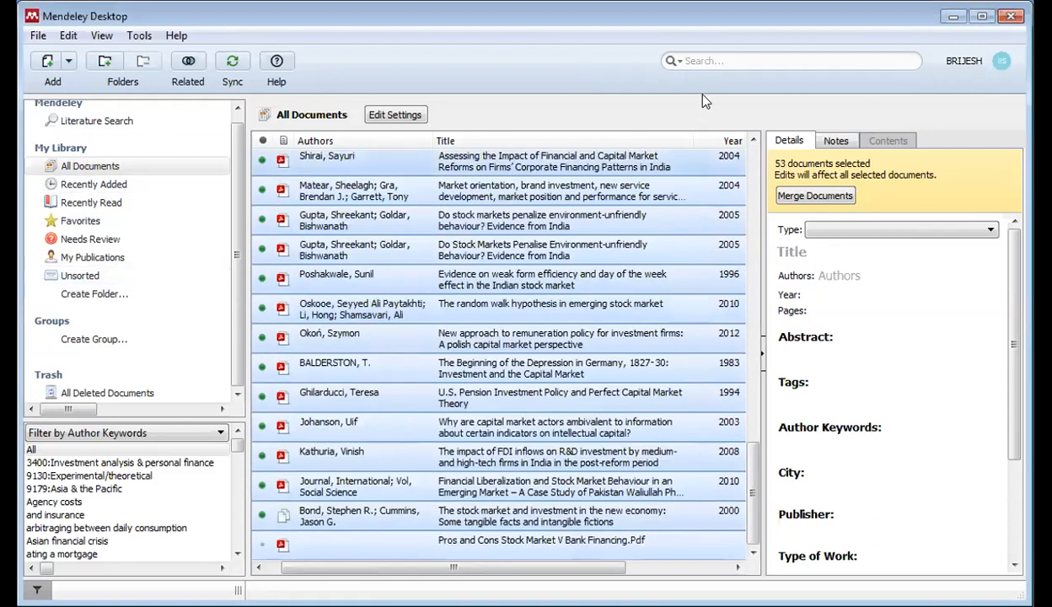
left_click(839, 145)
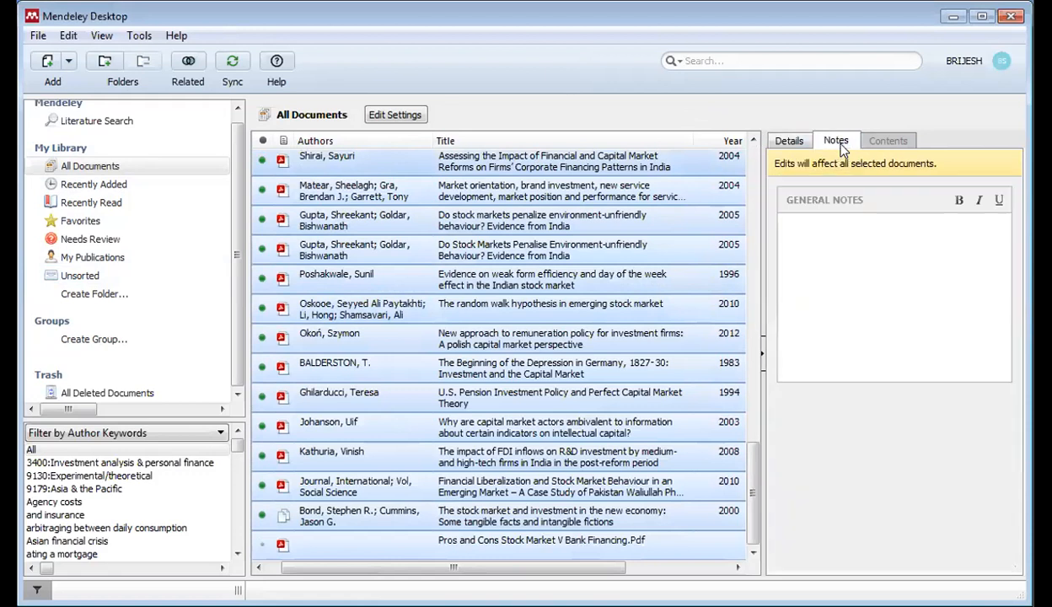
left_click(787, 140)
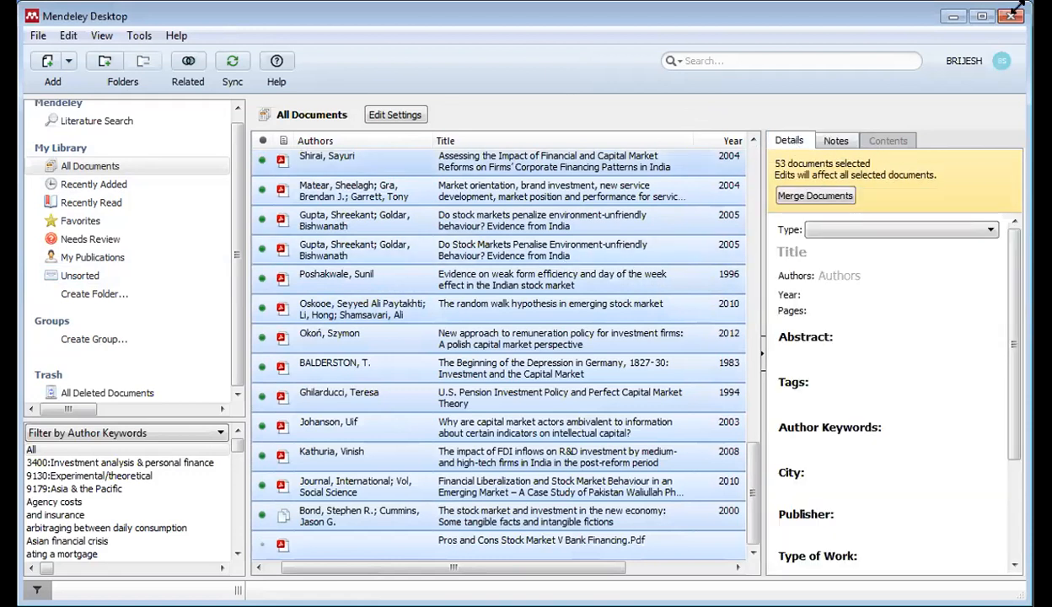